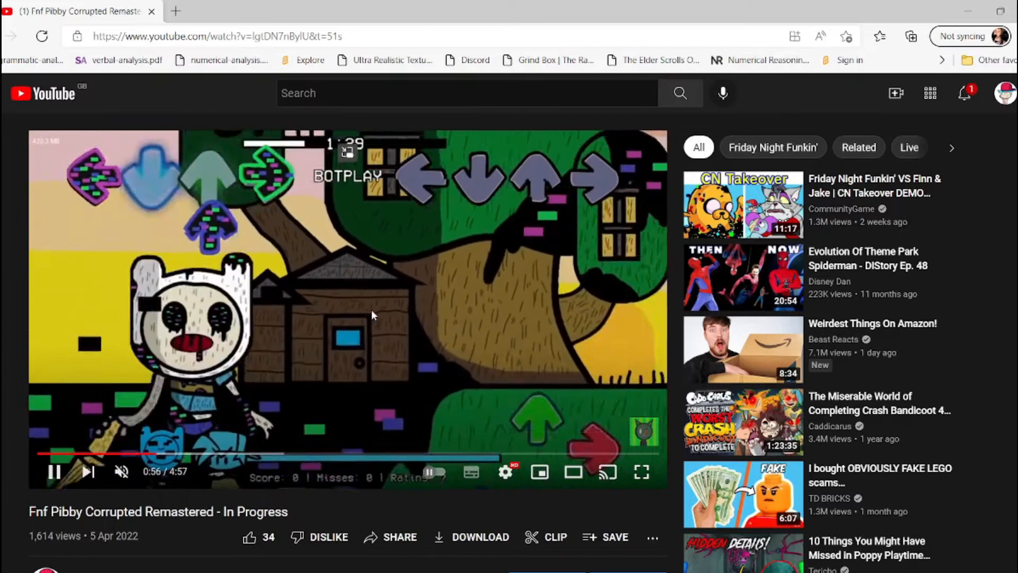
{"action": "left_click", "coordinate": [398, 319]}
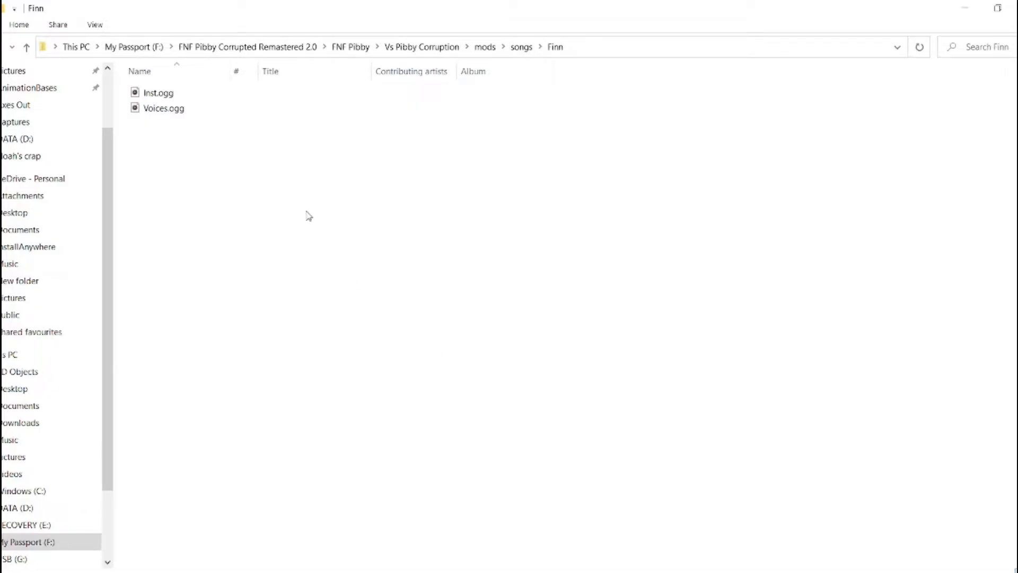
Copy both audio files, Inst.ogg and Voices.ogg, from the Finn songs folder
{"action": "left_click", "coordinate": [157, 94]}
{"action": "double_click", "coordinate": [155, 108]}
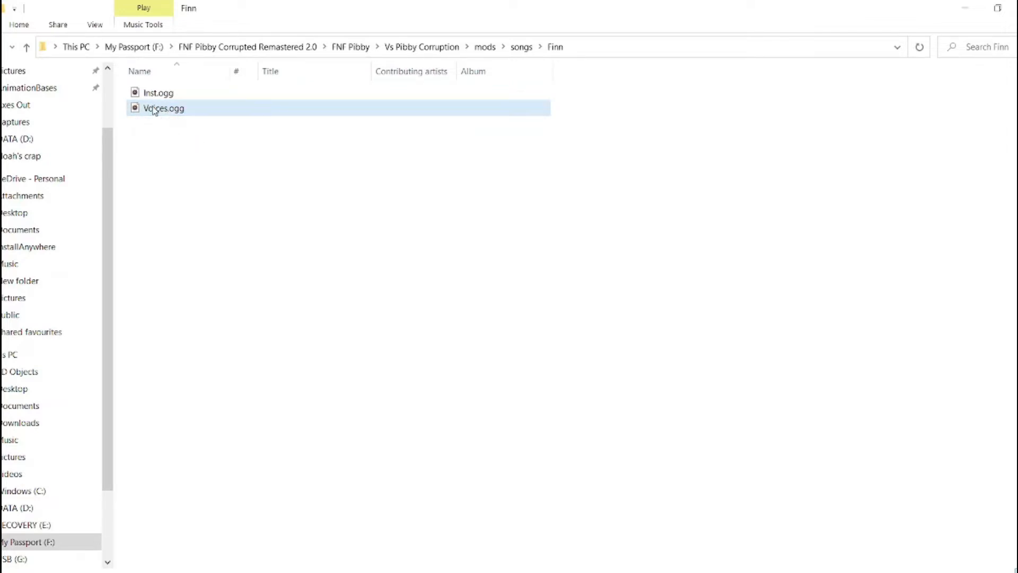
{"action": "left_click", "coordinate": [165, 121]}
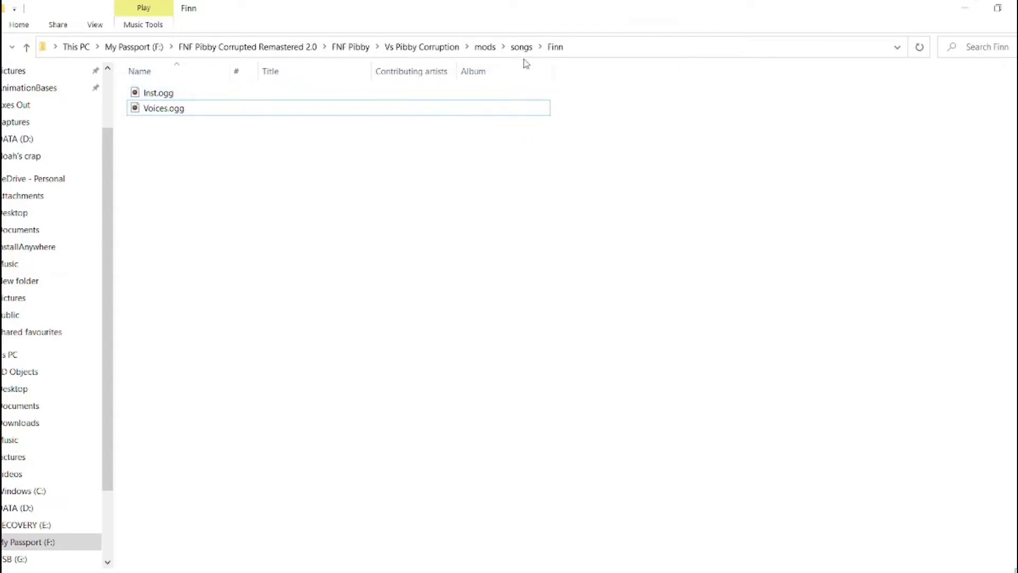
{"action": "left_click", "coordinate": [195, 95]}
{"action": "left_click", "coordinate": [182, 108], "text": "shift"}
{"action": "right_click", "coordinate": [182, 108]}
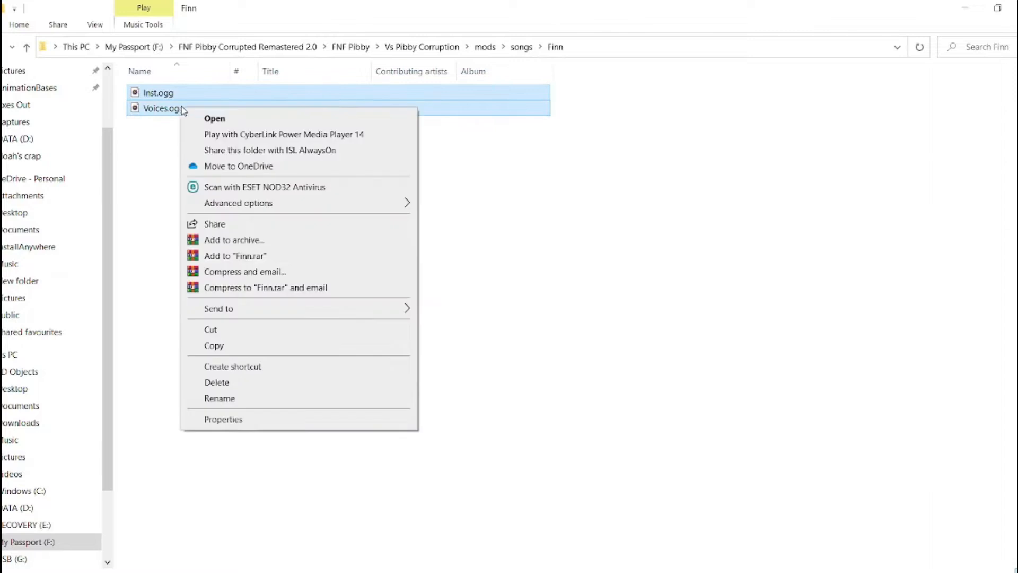
{"action": "left_click", "coordinate": [216, 348]}
Create a folder named test in FNF vs Nak > PsychEngine > mods > songs on My Passport (F:)
{"action": "left_click", "coordinate": [30, 542]}
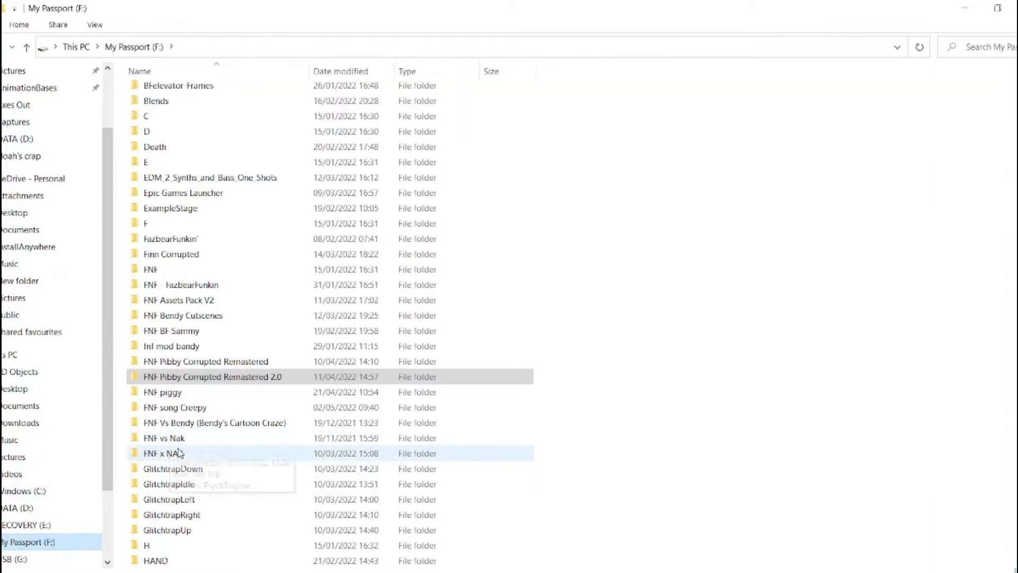
{"action": "double_click", "coordinate": [175, 438]}
{"action": "double_click", "coordinate": [167, 93]}
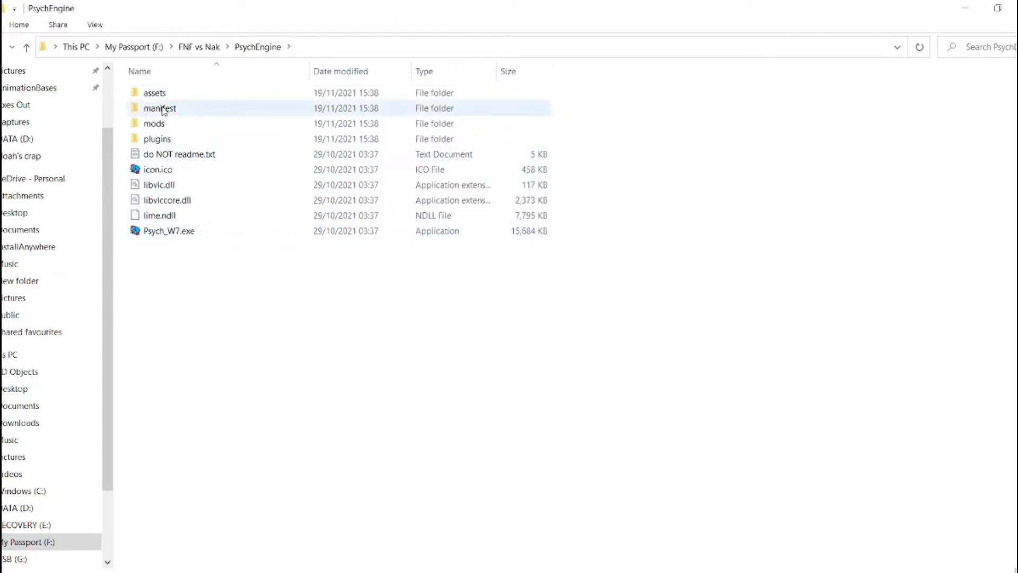
{"action": "double_click", "coordinate": [154, 123]}
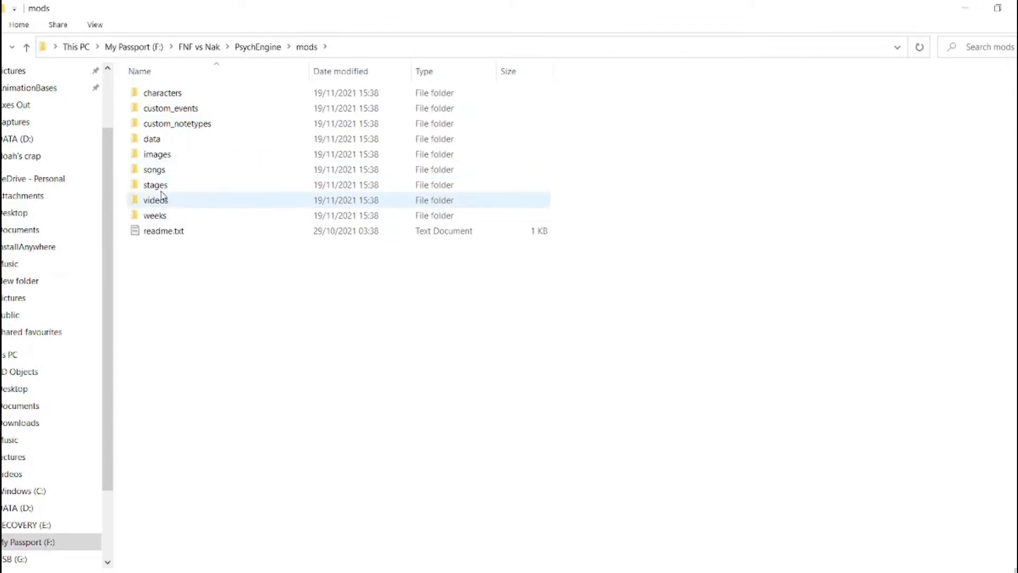
{"action": "double_click", "coordinate": [160, 172]}
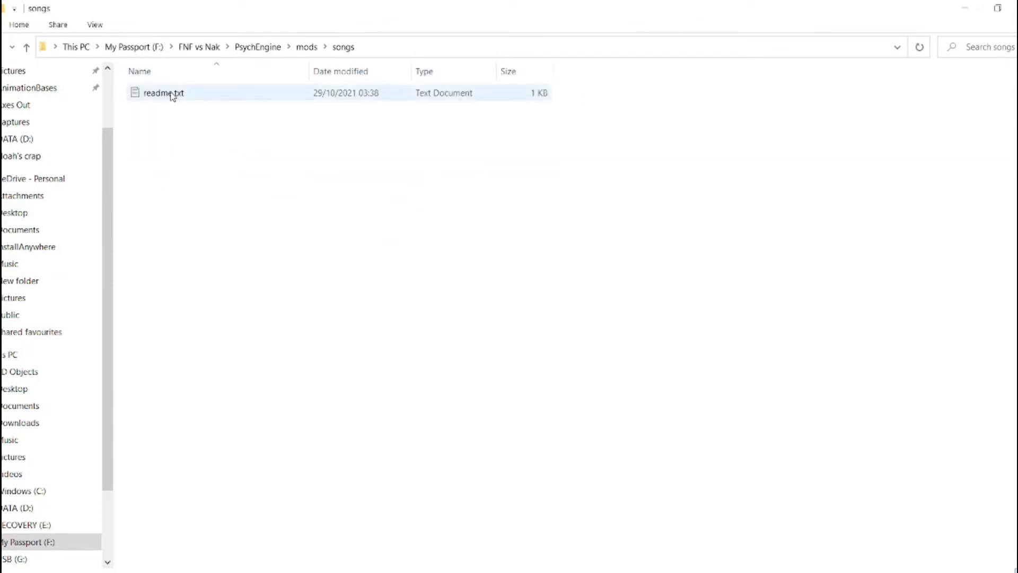
{"action": "left_click", "coordinate": [87, 25]}
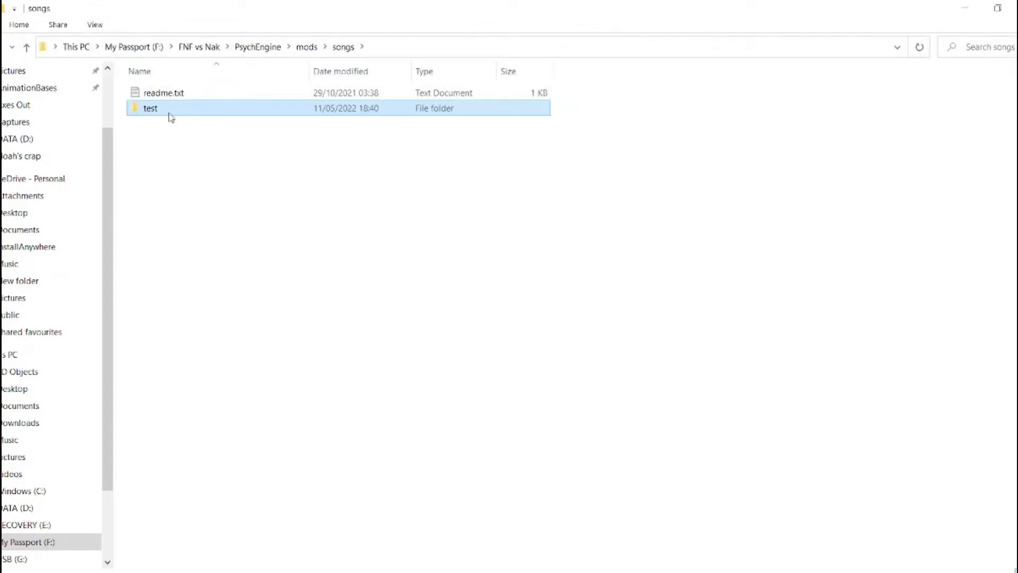
Paste the copied Inst.ogg and Voices.ogg files into the new test folder in songs
{"action": "double_click", "coordinate": [182, 110]}
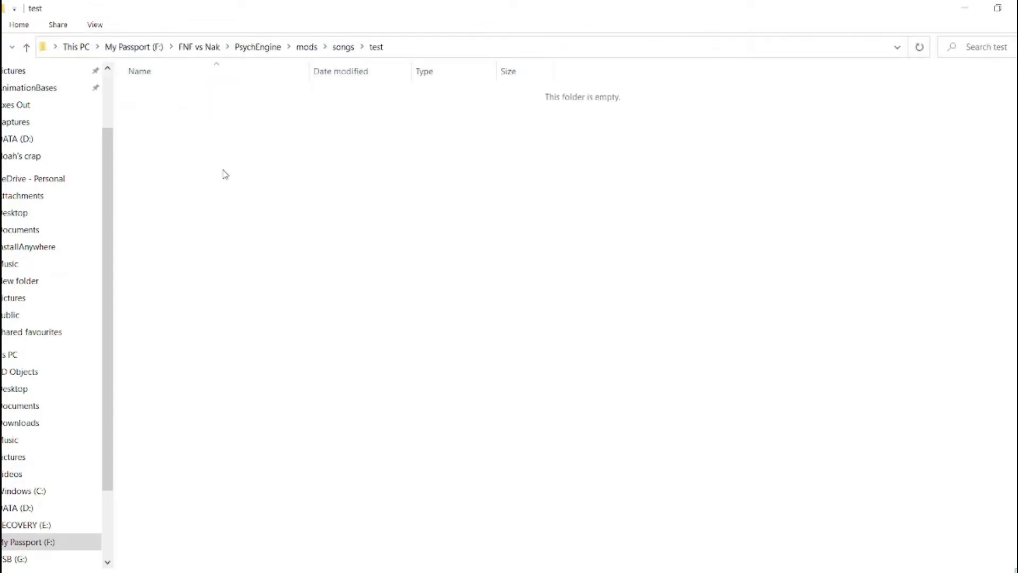
{"action": "right_click", "coordinate": [224, 172]}
{"action": "left_click", "coordinate": [251, 271]}
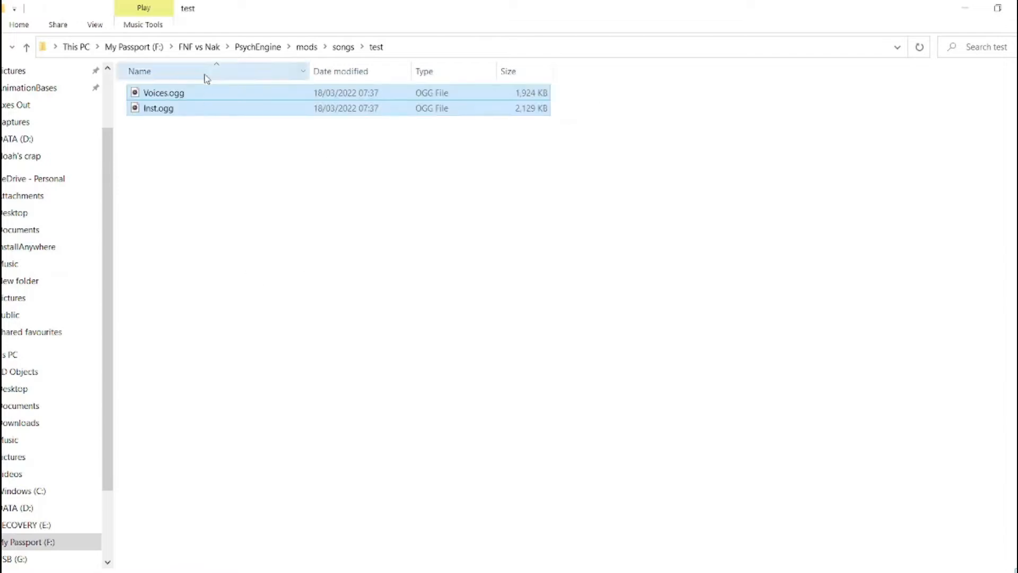
{"action": "left_click", "coordinate": [189, 139]}
Create a folder named test in the data folder of PsychEngine > mods
{"action": "left_click", "coordinate": [345, 47]}
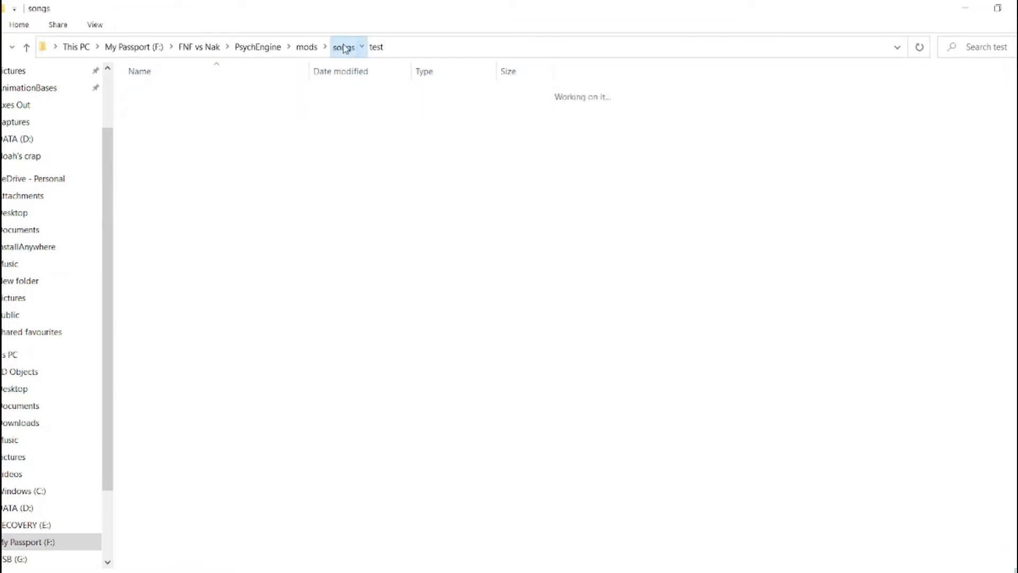
{"action": "left_click", "coordinate": [257, 46]}
{"action": "double_click", "coordinate": [155, 123]}
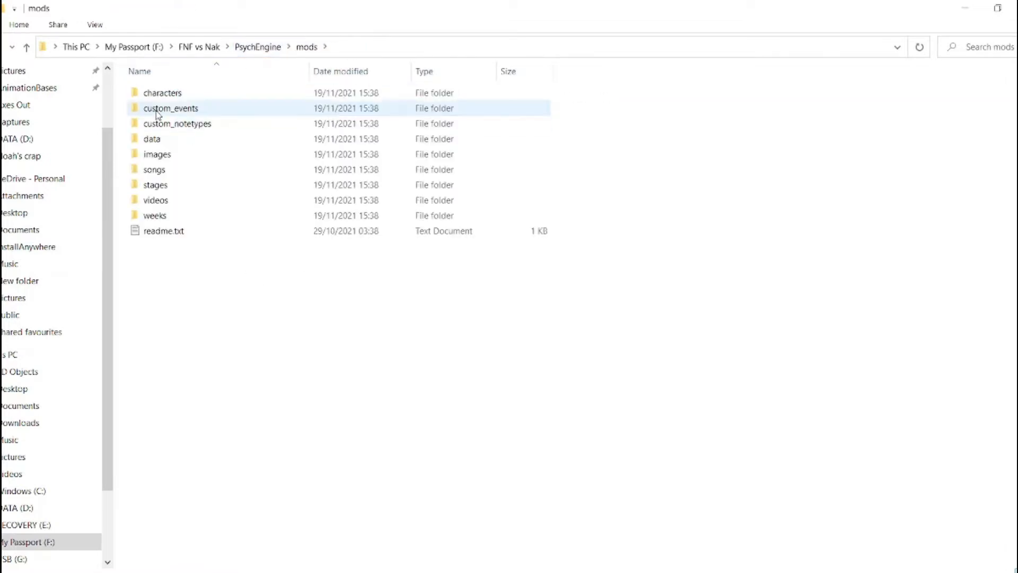
{"action": "double_click", "coordinate": [154, 139]}
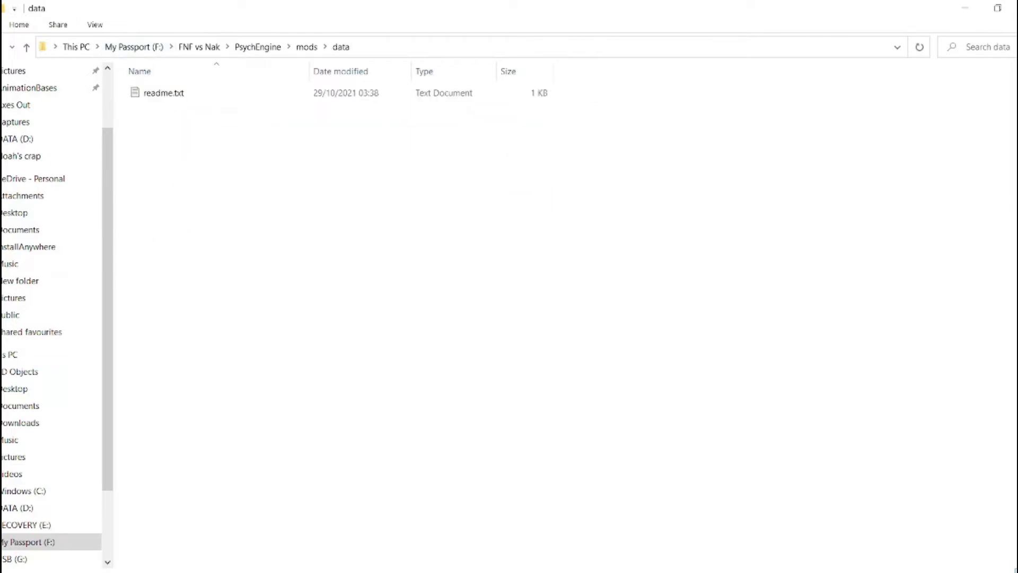
{"action": "left_click", "coordinate": [2, 8]}
{"action": "type", "text": "te"}
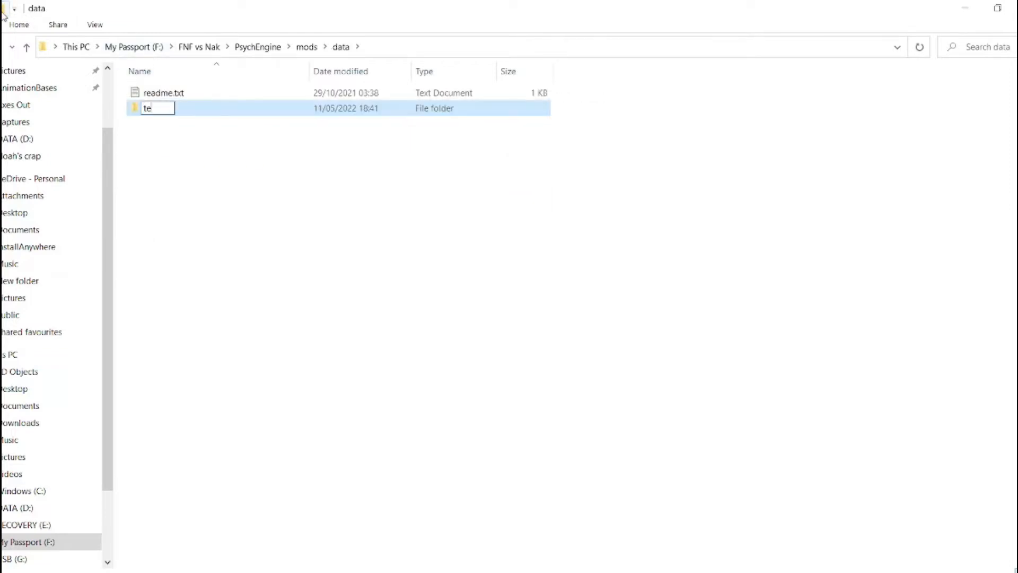
{"action": "key", "text": "Return"}
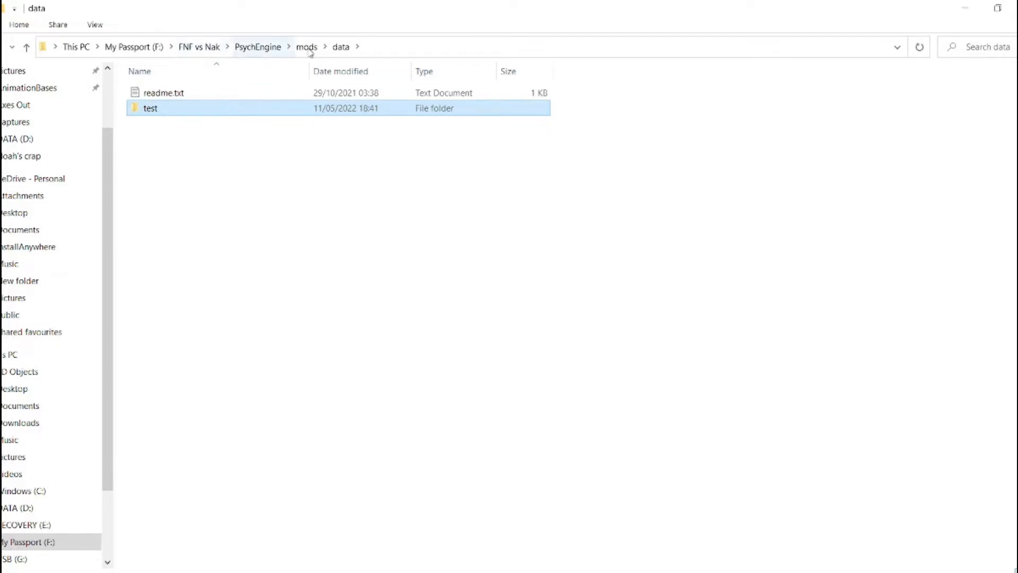
Return to the PsychEngine folder of FNF vs Nak and launch Psych_W7.exe
{"action": "left_click", "coordinate": [307, 48]}
{"action": "left_click", "coordinate": [200, 47]}
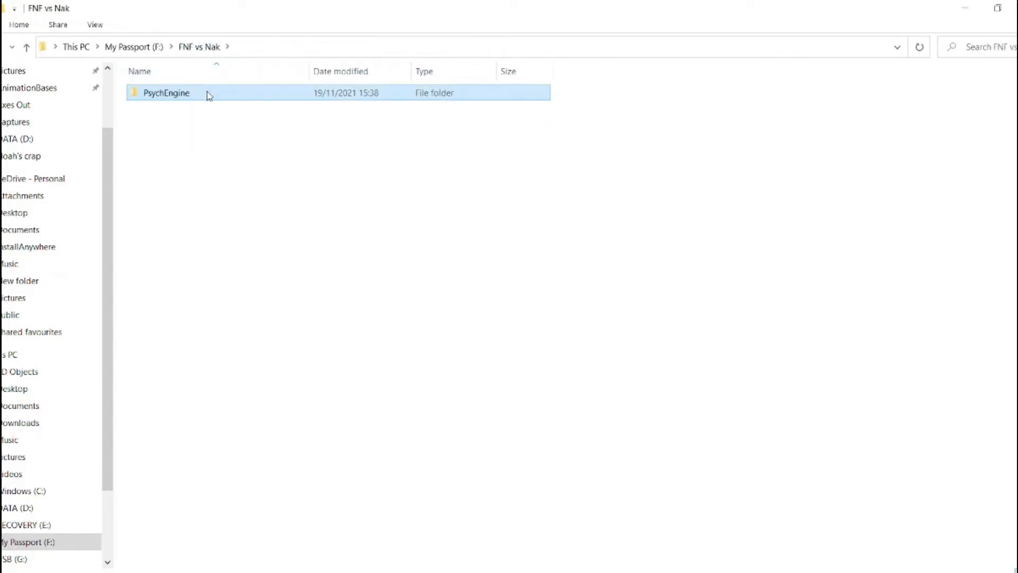
{"action": "double_click", "coordinate": [209, 94]}
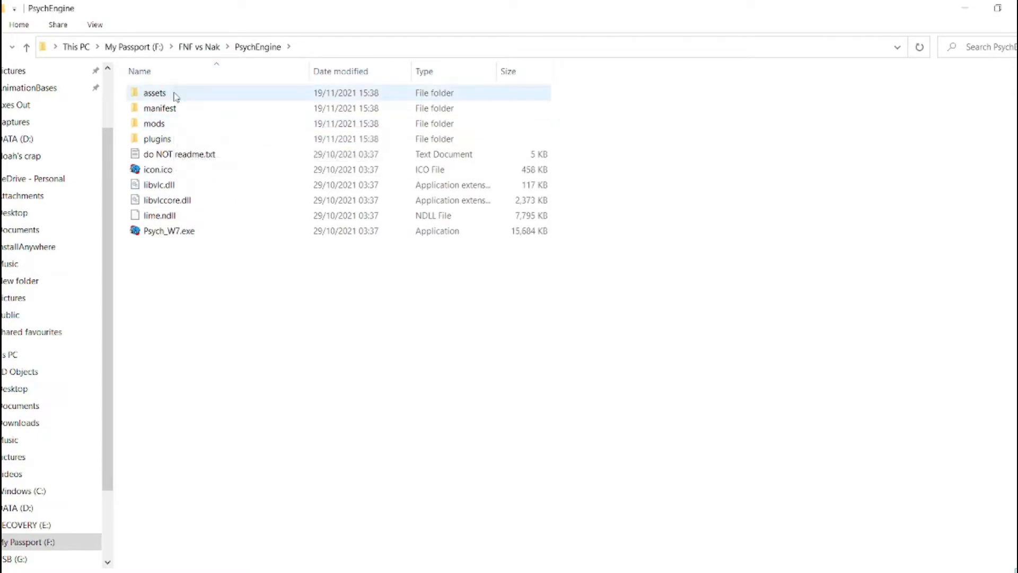
{"action": "left_click", "coordinate": [176, 96]}
{"action": "double_click", "coordinate": [176, 96]}
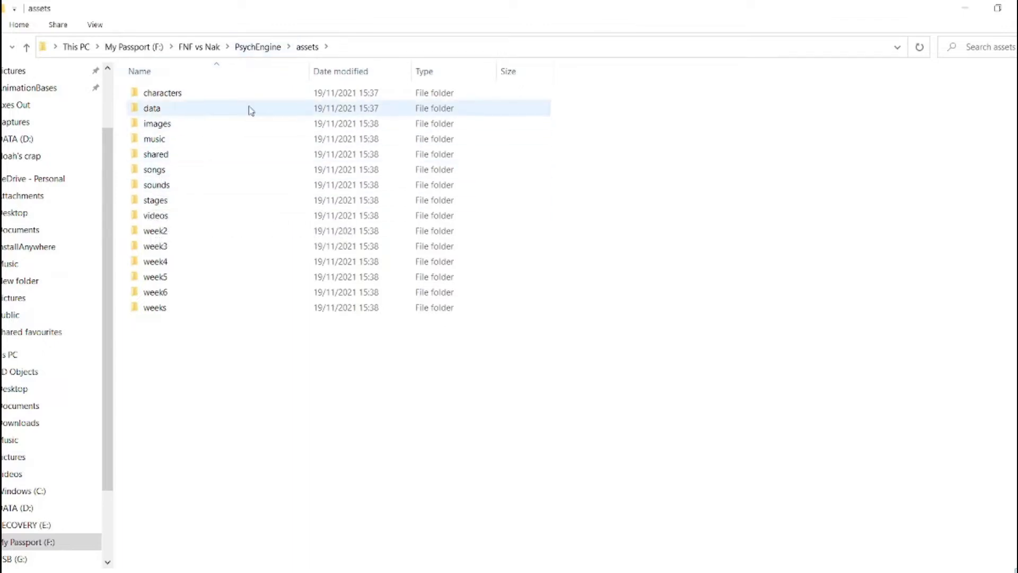
{"action": "left_click", "coordinate": [257, 48]}
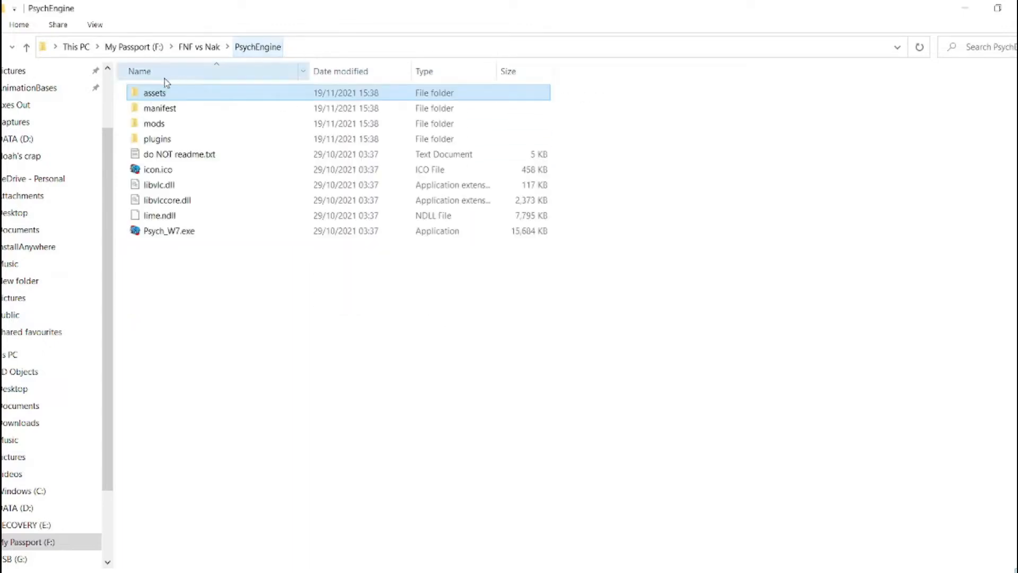
{"action": "left_click", "coordinate": [178, 233]}
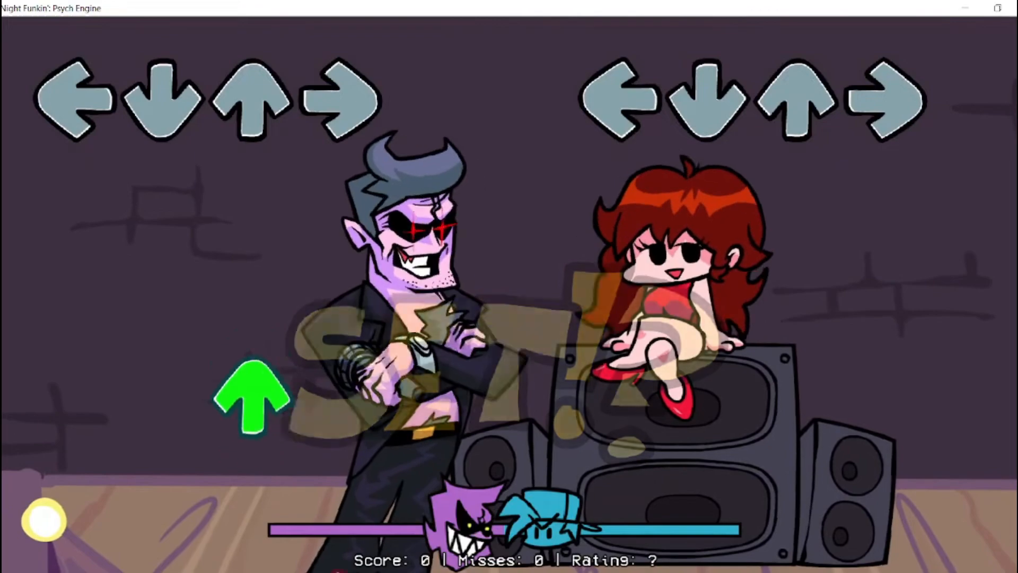
In the chart editor, load the audio for the song name test and clear all existing notes
{"action": "key", "text": "7"}
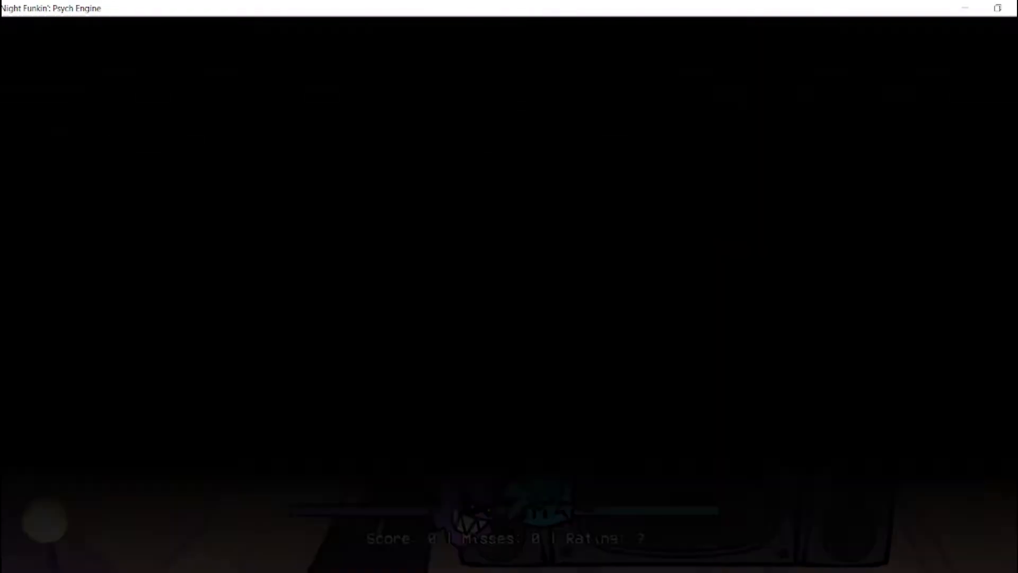
{"action": "type", "text": "test"}
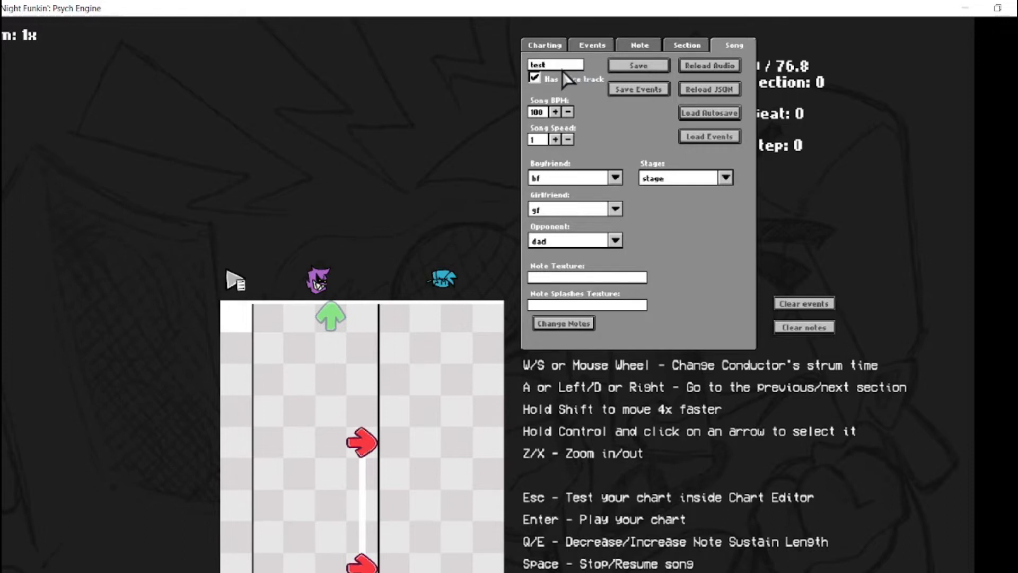
{"action": "left_click", "coordinate": [705, 67]}
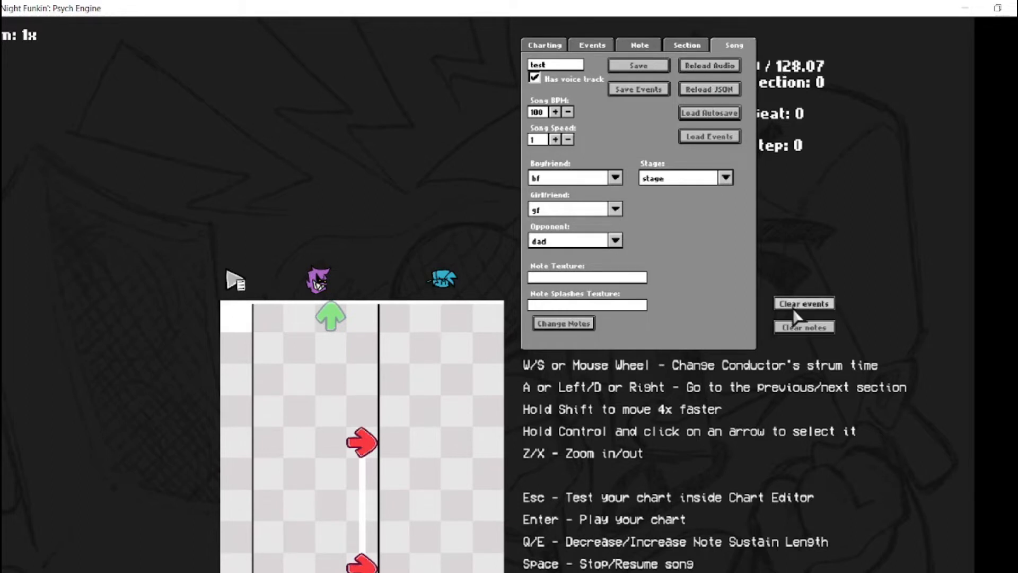
{"action": "left_click", "coordinate": [800, 328]}
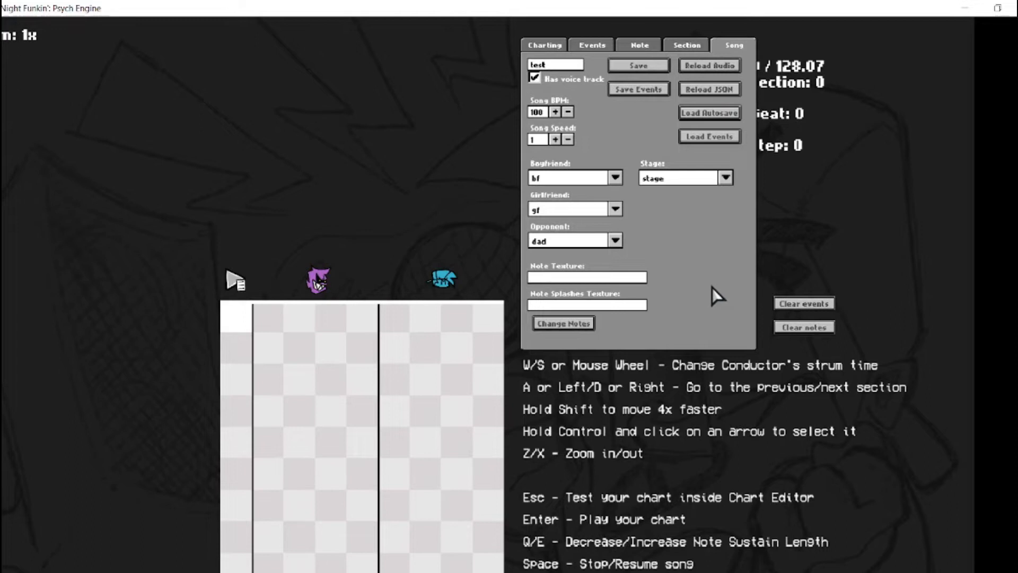
Play the loaded song in the chart editor to check the audio, and return to section 0
{"action": "key", "text": "space"}
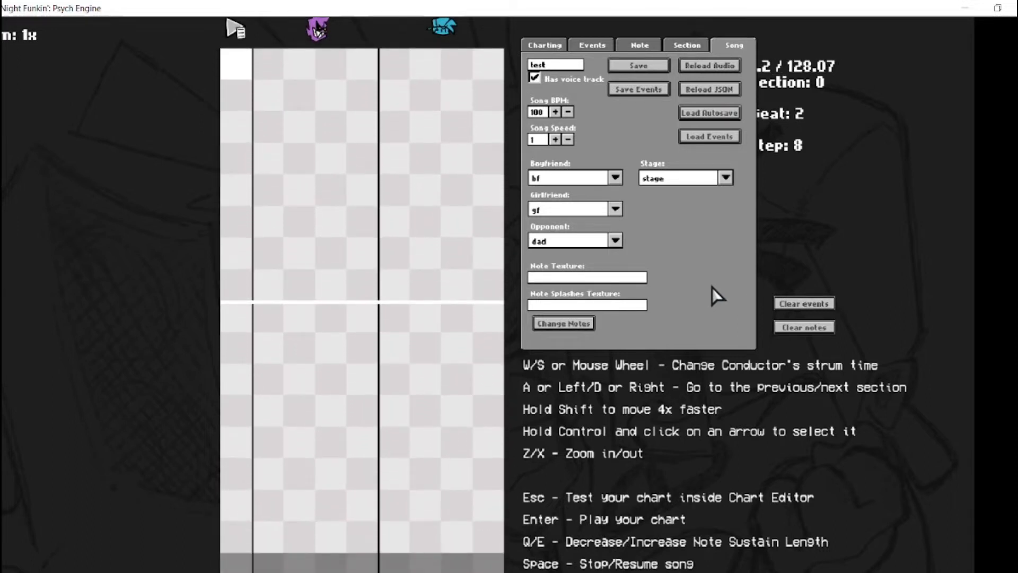
{"action": "scroll", "coordinate": [709, 289], "scroll_direction": "down", "scroll_amount": 1}
{"action": "key", "text": "plus"}
{"action": "key", "text": "space"}
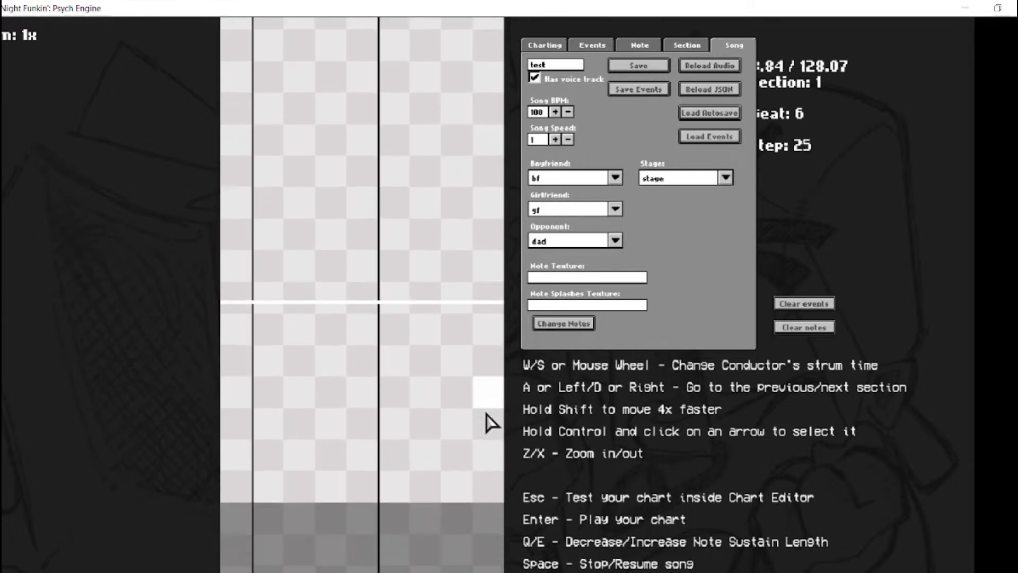
{"action": "key", "text": "a"}
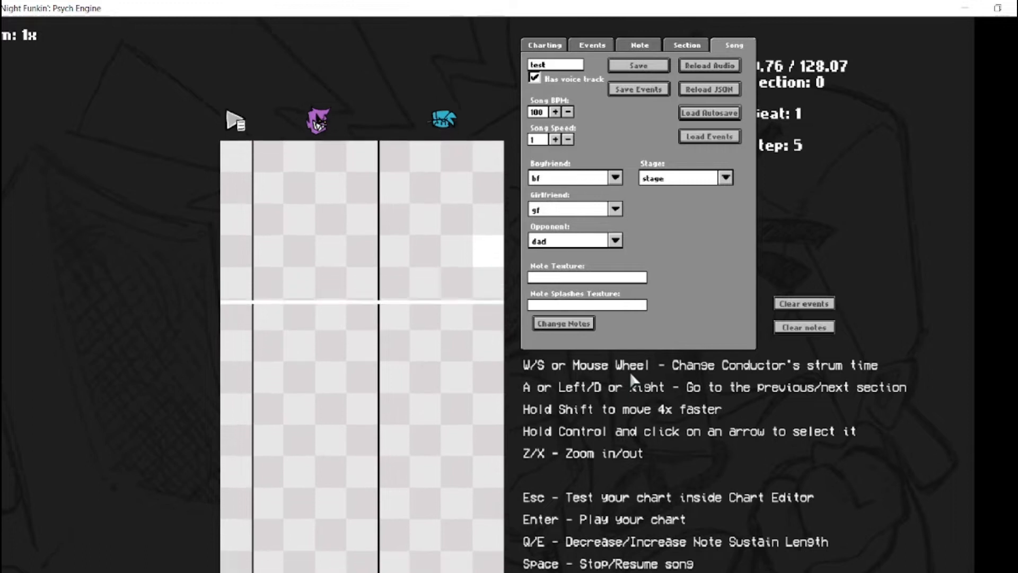
{"action": "scroll", "coordinate": [422, 232], "scroll_direction": "up", "scroll_amount": 1}
Place one down note and three up notes in the opponent's columns of section 0
{"action": "left_click", "coordinate": [310, 232]}
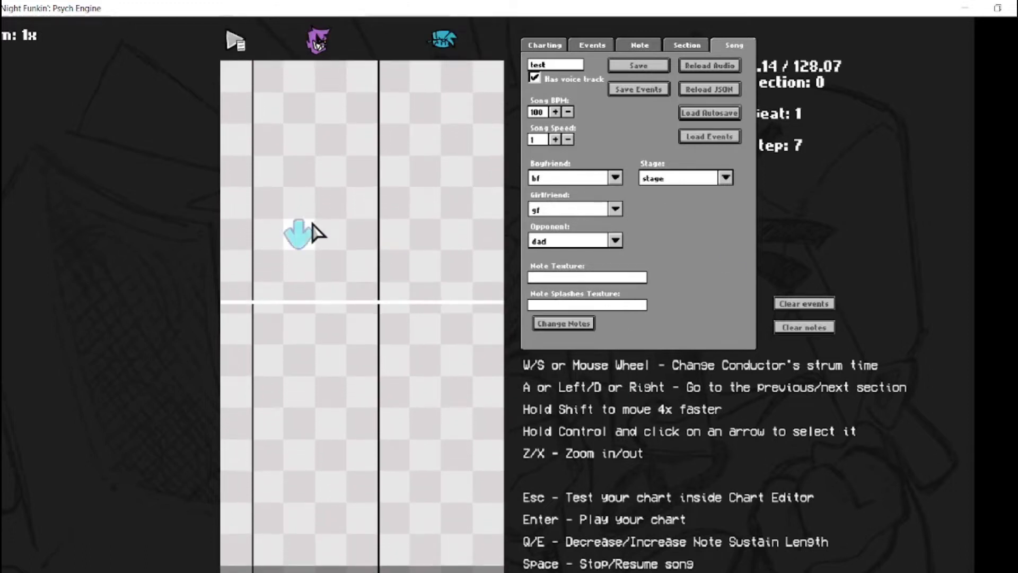
{"action": "left_click", "coordinate": [330, 280]}
{"action": "left_click", "coordinate": [330, 194]}
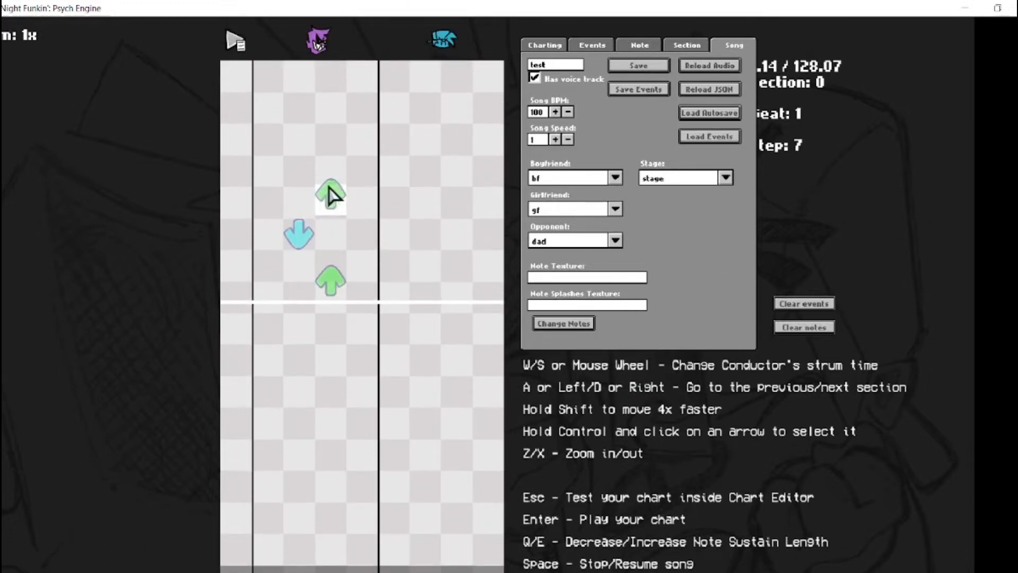
{"action": "left_click", "coordinate": [332, 228]}
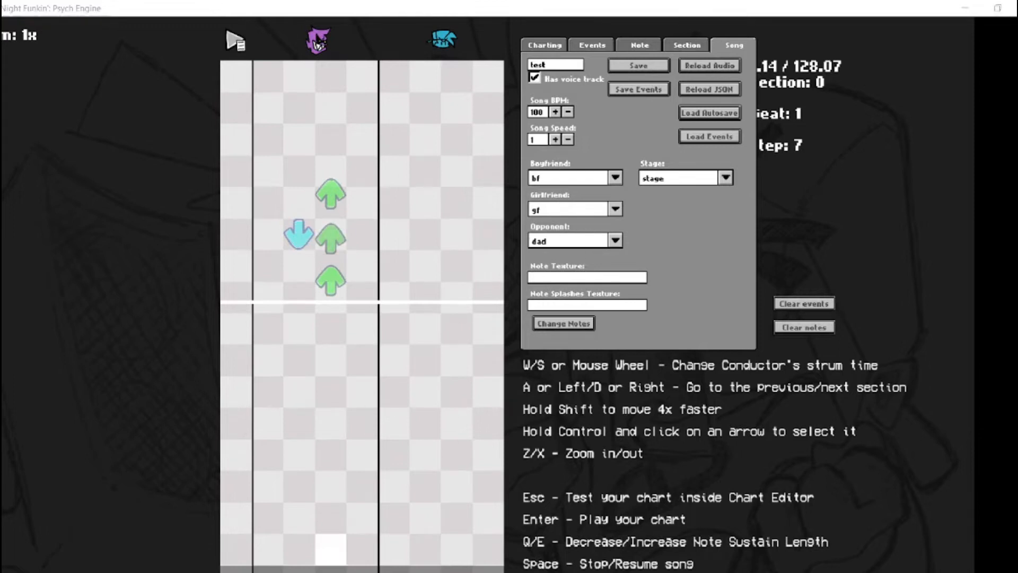
Switch to the YouTube gameplay video and examine the arrow pattern on the opponent's side
{"action": "left_click", "coordinate": [331, 572]}
{"action": "left_click", "coordinate": [246, 337]}
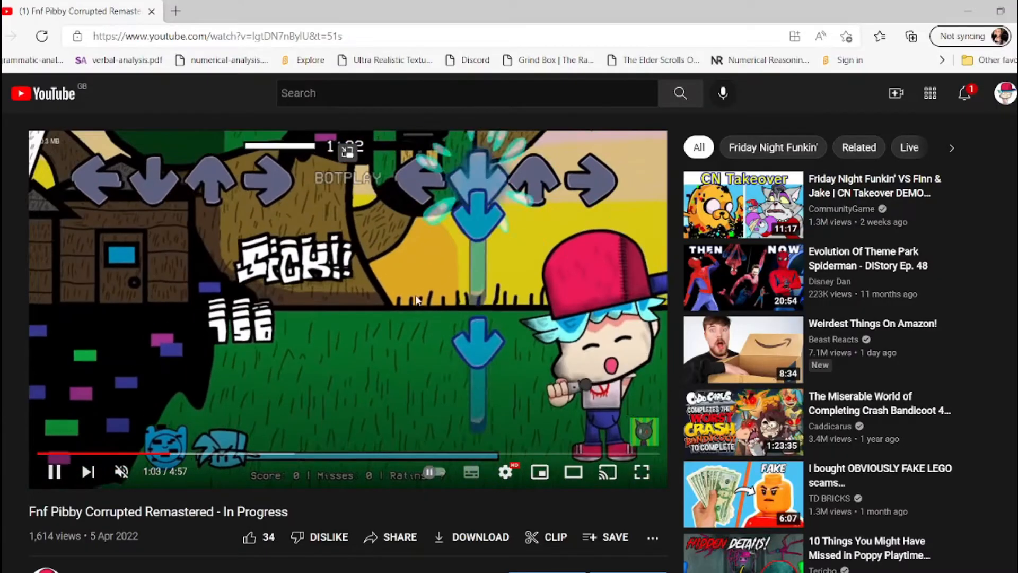
{"action": "left_click", "coordinate": [51, 469]}
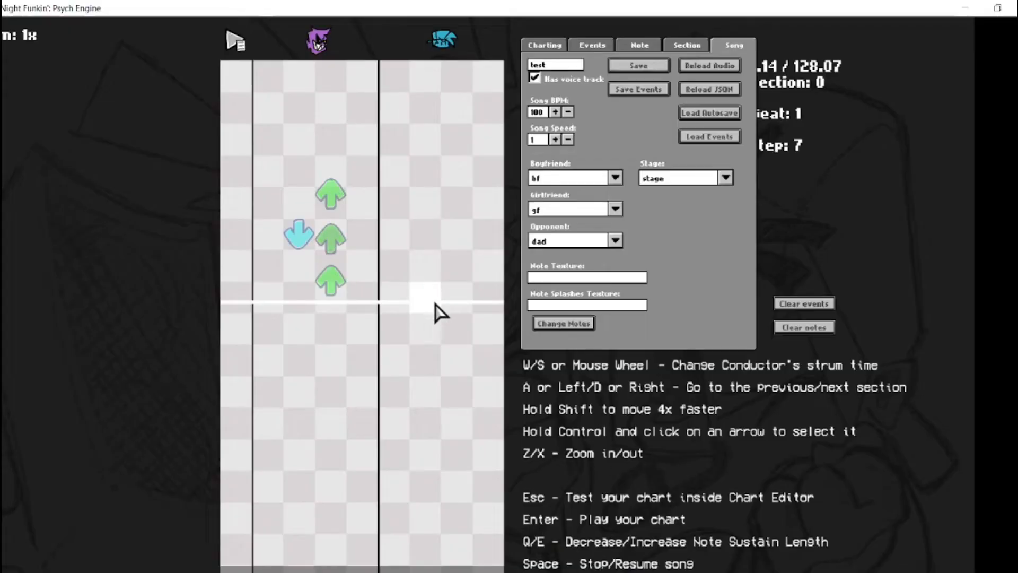
Return to the chart editor and remove the placed notes from the opponent's columns
{"action": "scroll", "coordinate": [382, 292], "scroll_direction": "up", "scroll_amount": 1}
{"action": "left_click", "coordinate": [333, 237]}
{"action": "left_click", "coordinate": [304, 269]}
{"action": "left_click", "coordinate": [332, 318]}
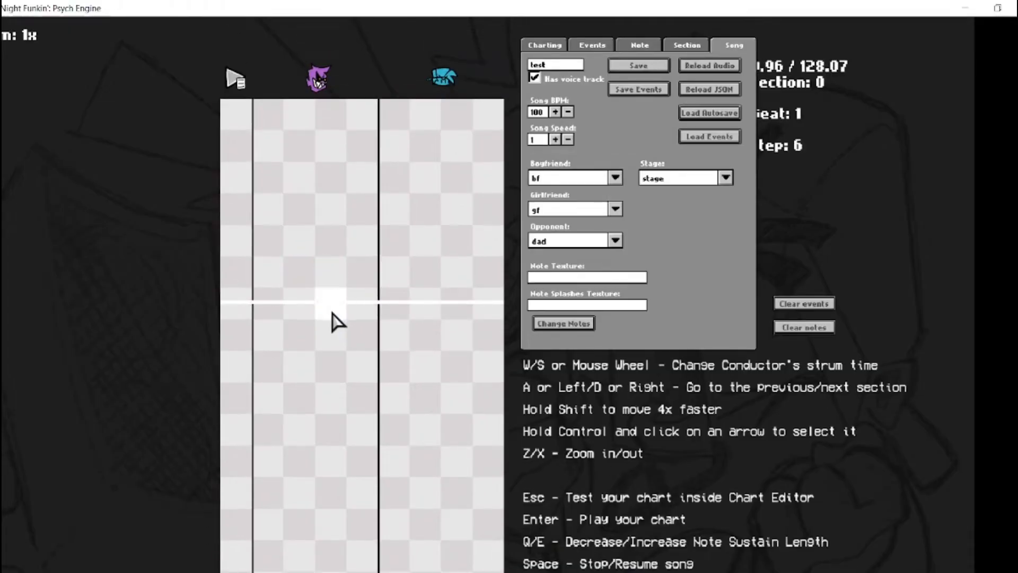
{"action": "scroll", "coordinate": [350, 297], "scroll_direction": "up", "scroll_amount": 1}
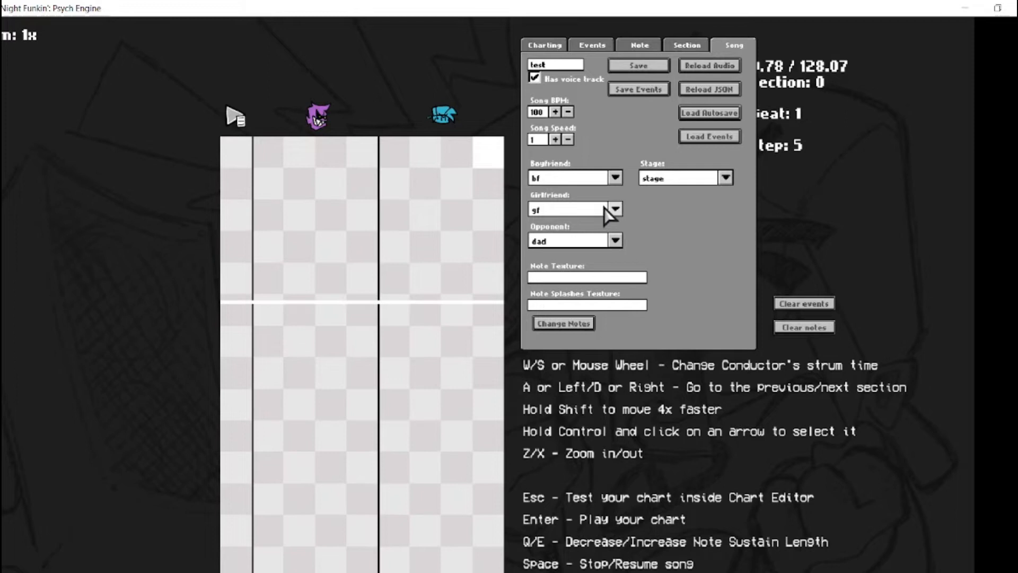
Set the song's boyfriend character to pico-player and its stage to schoolEvil
{"action": "left_click", "coordinate": [616, 179]}
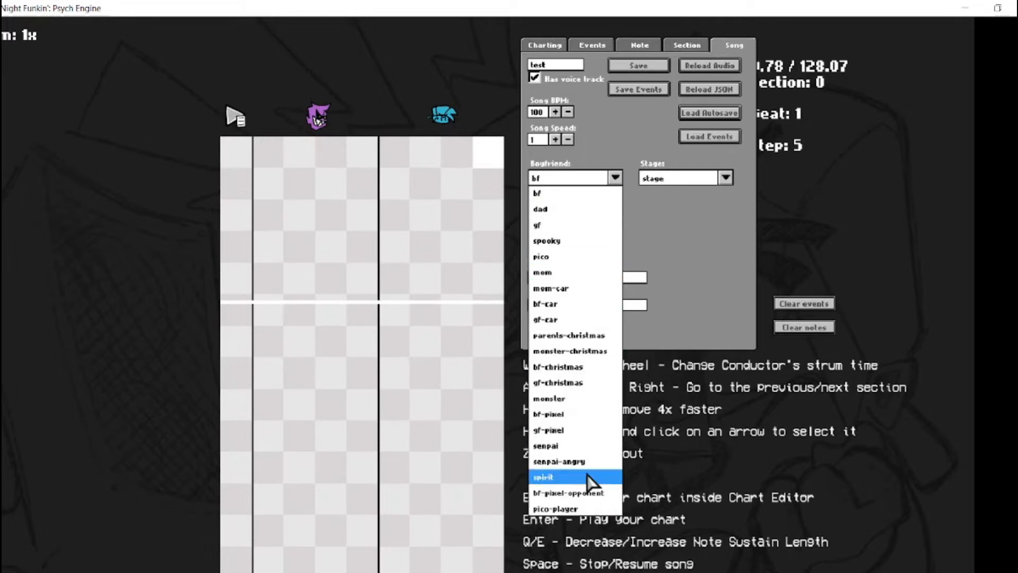
{"action": "left_click", "coordinate": [570, 479]}
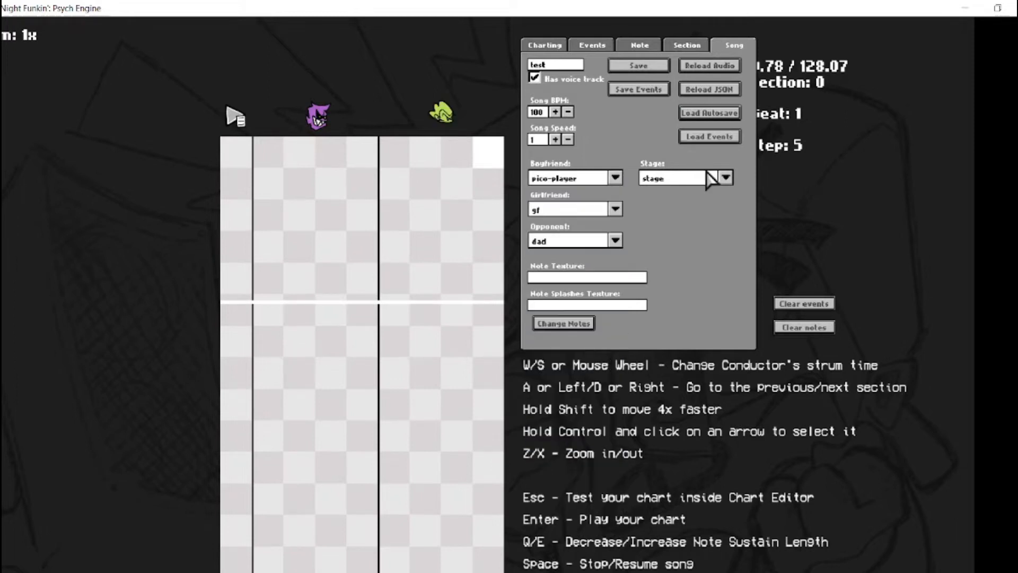
{"action": "left_click", "coordinate": [724, 177]}
{"action": "left_click", "coordinate": [666, 305]}
Set the song's opponent character to spooky
{"action": "left_click", "coordinate": [614, 240]}
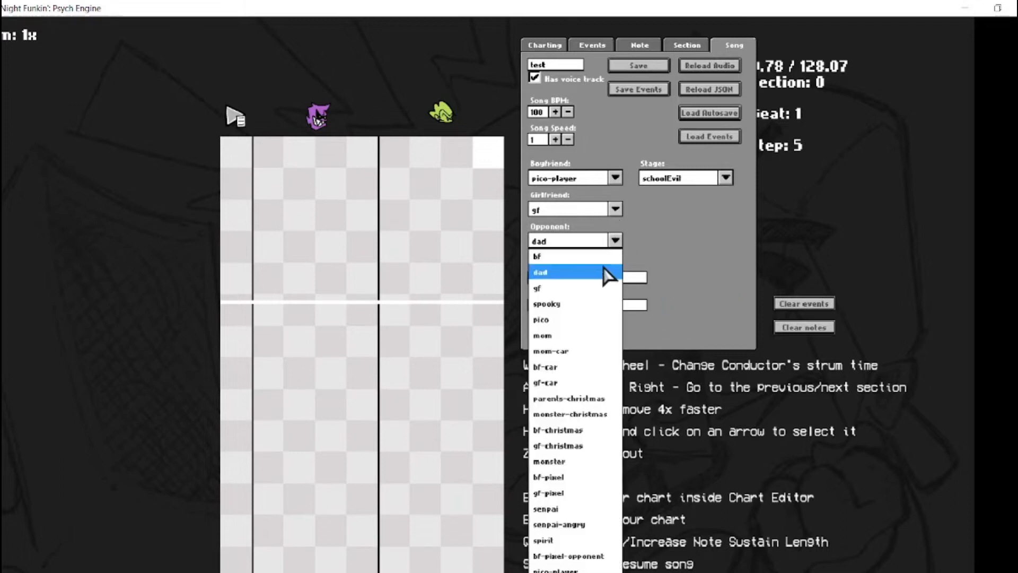
{"action": "left_click", "coordinate": [550, 274]}
{"action": "left_click", "coordinate": [615, 239]}
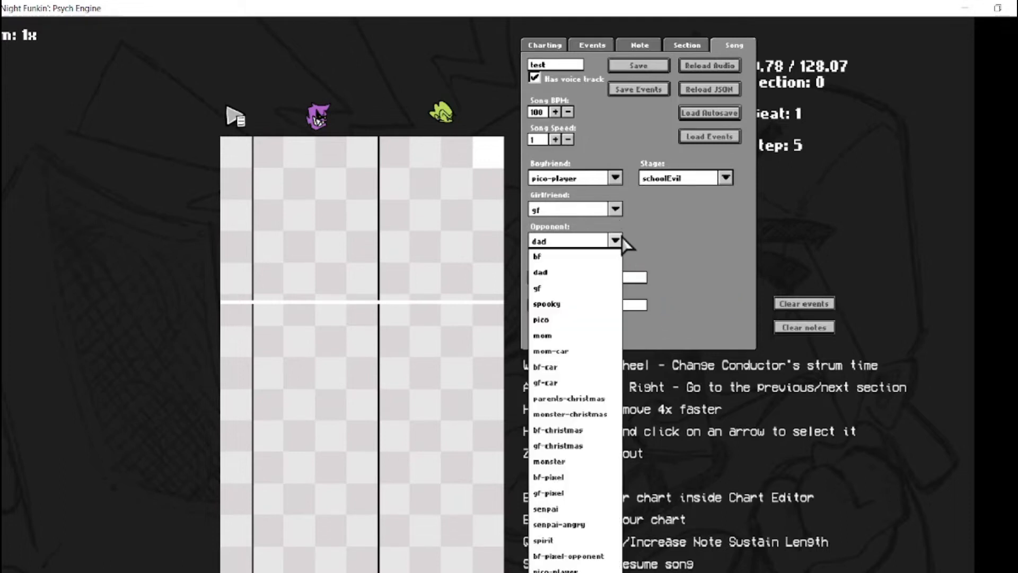
{"action": "left_click", "coordinate": [551, 304]}
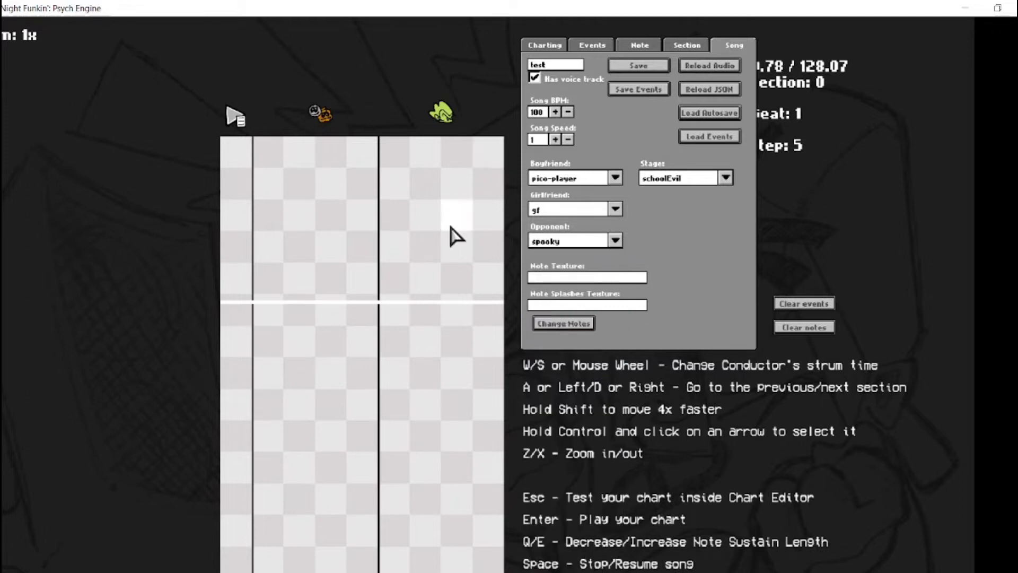
Place up, left and up notes in the opponent's columns of section 0, followed by up, right and up notes in the boyfriend's columns
{"action": "left_click", "coordinate": [333, 217]}
{"action": "left_click", "coordinate": [270, 277]}
{"action": "left_click", "coordinate": [331, 342]}
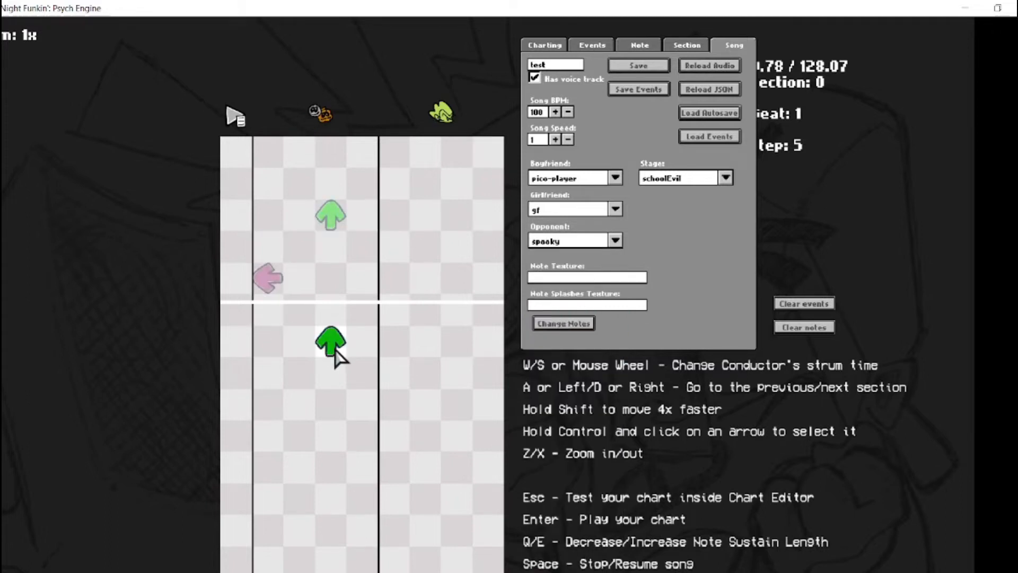
{"action": "left_click", "coordinate": [457, 435]}
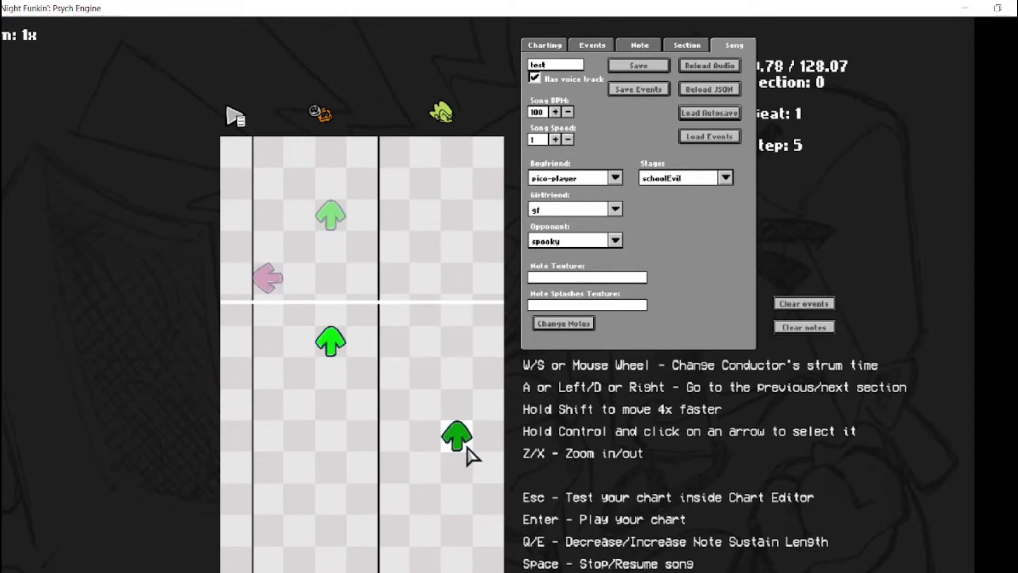
{"action": "left_click", "coordinate": [488, 499]}
{"action": "scroll", "coordinate": [594, 57], "scroll_direction": "down", "scroll_amount": 1}
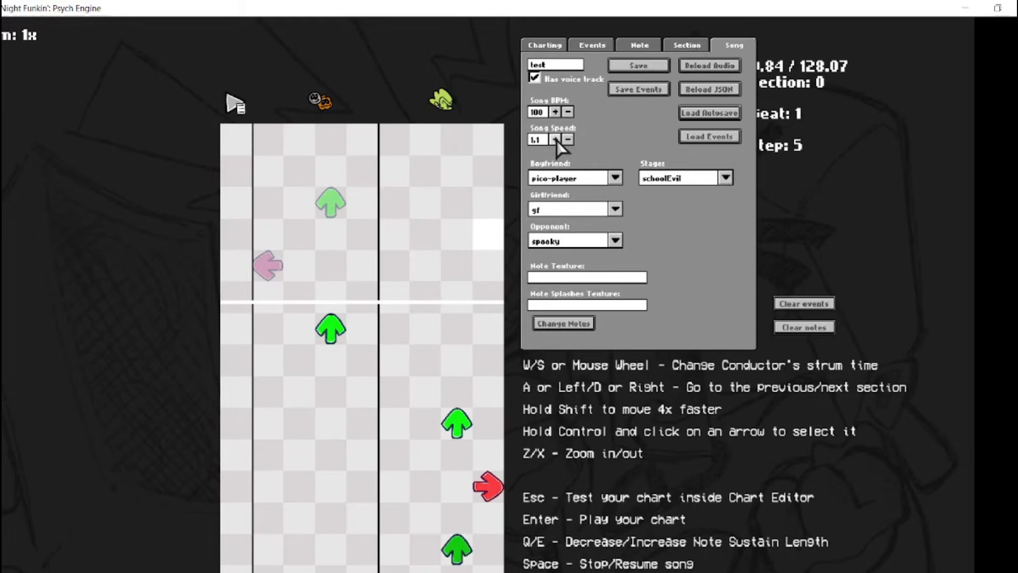
Reset the song speed to 1 and try the Must hit section option on section 0, leaving it off
{"action": "left_click", "coordinate": [571, 140]}
{"action": "left_click", "coordinate": [570, 140]}
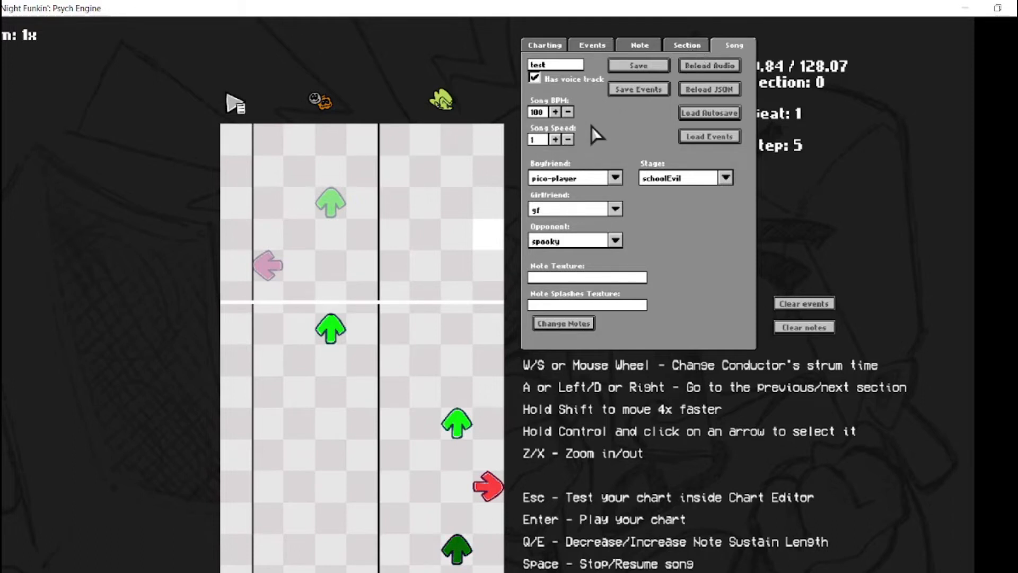
{"action": "left_click", "coordinate": [689, 44]}
{"action": "left_click", "coordinate": [534, 80]}
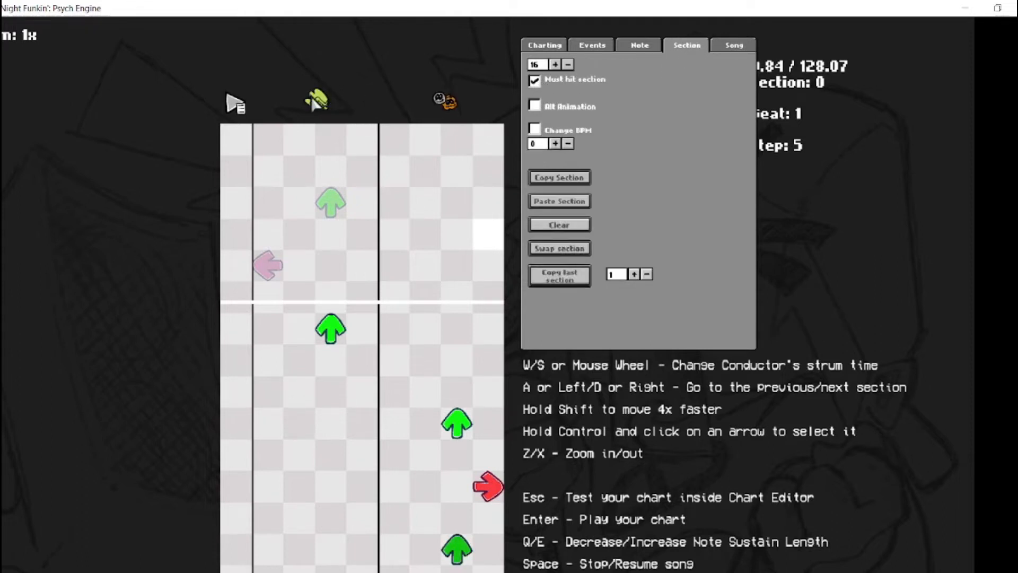
{"action": "left_click", "coordinate": [534, 81]}
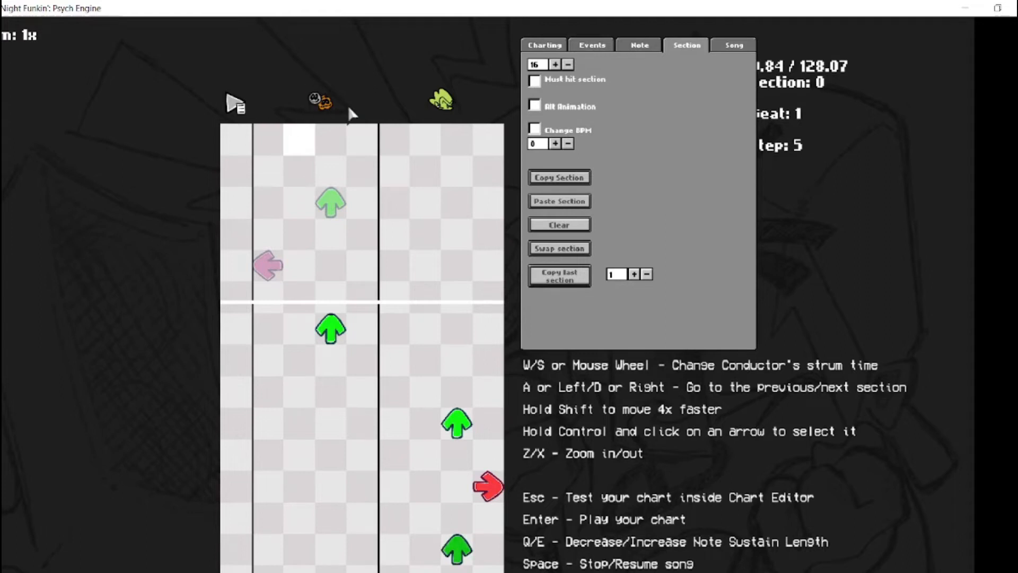
{"action": "left_click", "coordinate": [535, 81]}
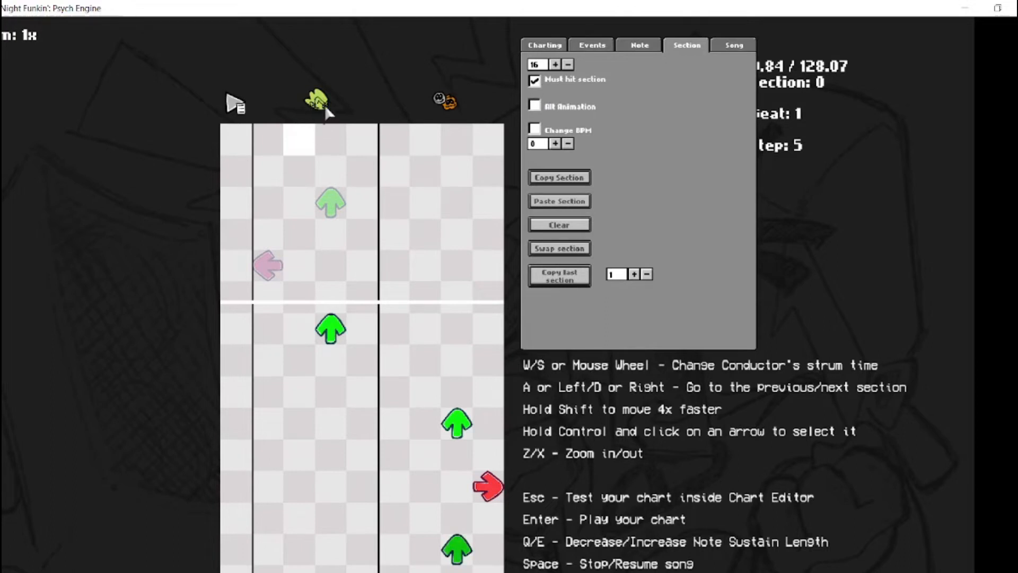
{"action": "left_click", "coordinate": [735, 45]}
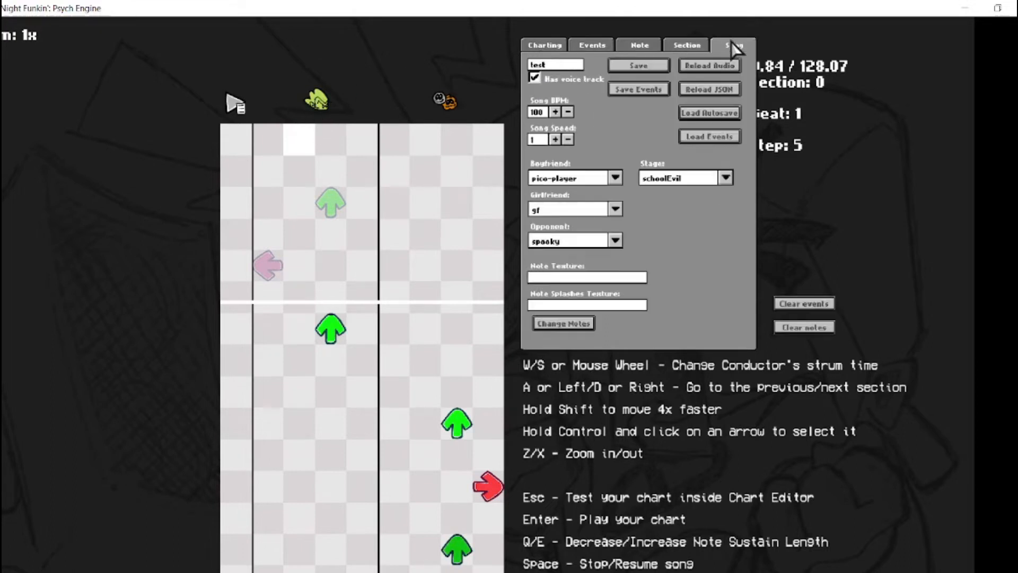
{"action": "left_click", "coordinate": [669, 44]}
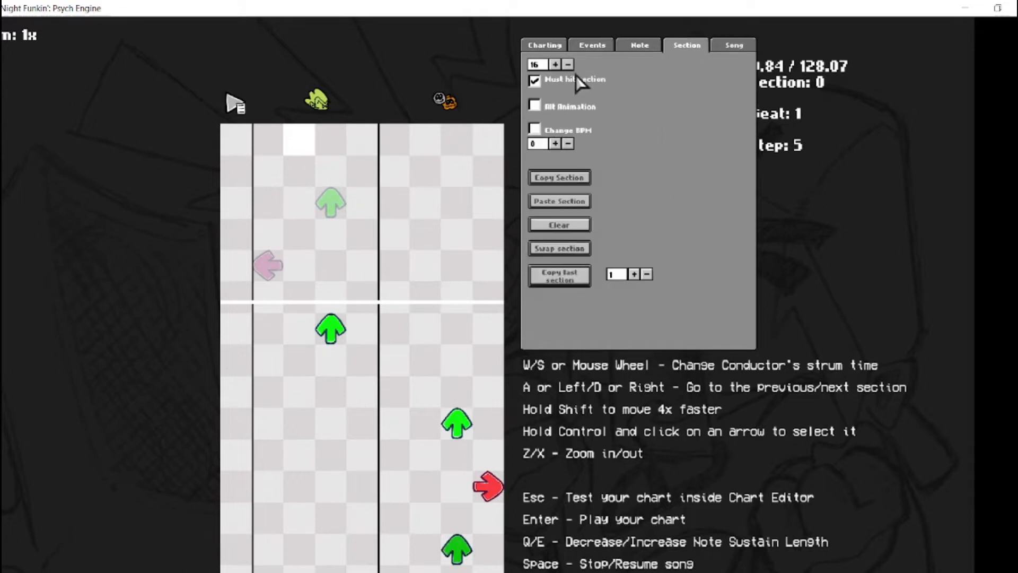
{"action": "left_click", "coordinate": [535, 82]}
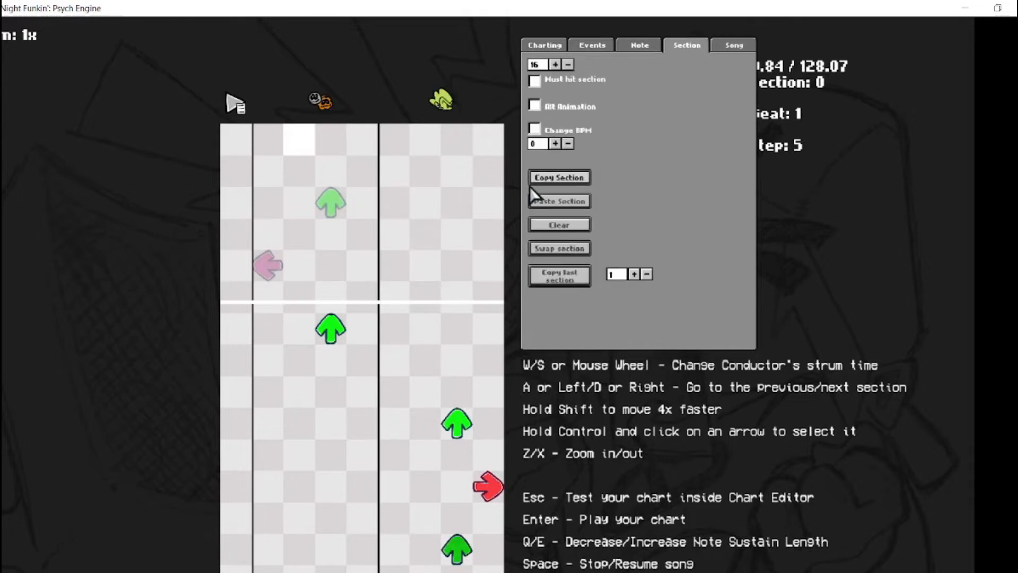
Enable Must hit section for section 0 and swap the section's notes between the two characters
{"action": "left_click", "coordinate": [569, 252]}
{"action": "left_click", "coordinate": [570, 251]}
{"action": "left_click", "coordinate": [540, 81]}
{"action": "left_click", "coordinate": [549, 239]}
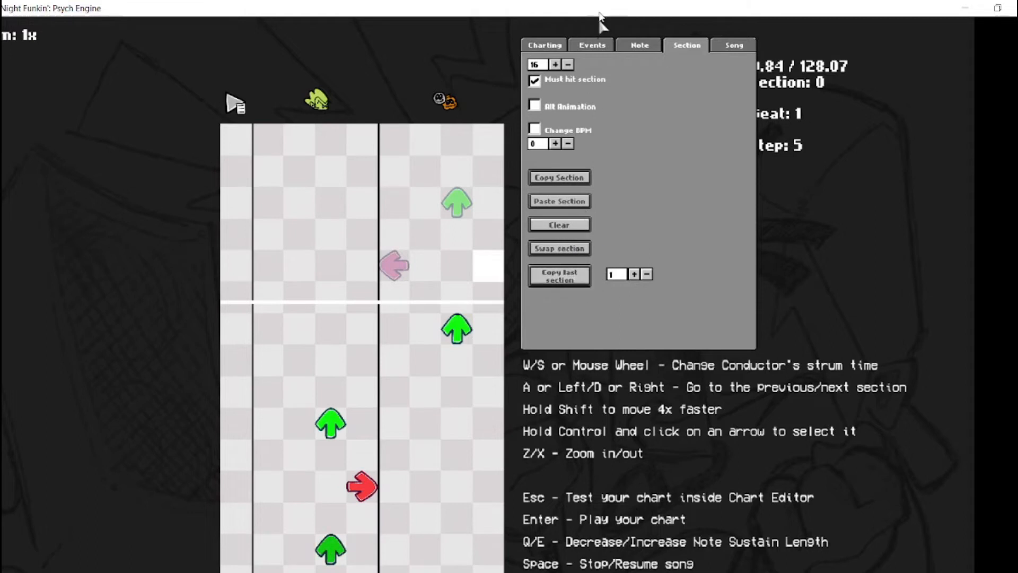
Place an up note at 150 ms in the boyfriend's columns and extend its sustain length past 675
{"action": "left_click", "coordinate": [627, 48]}
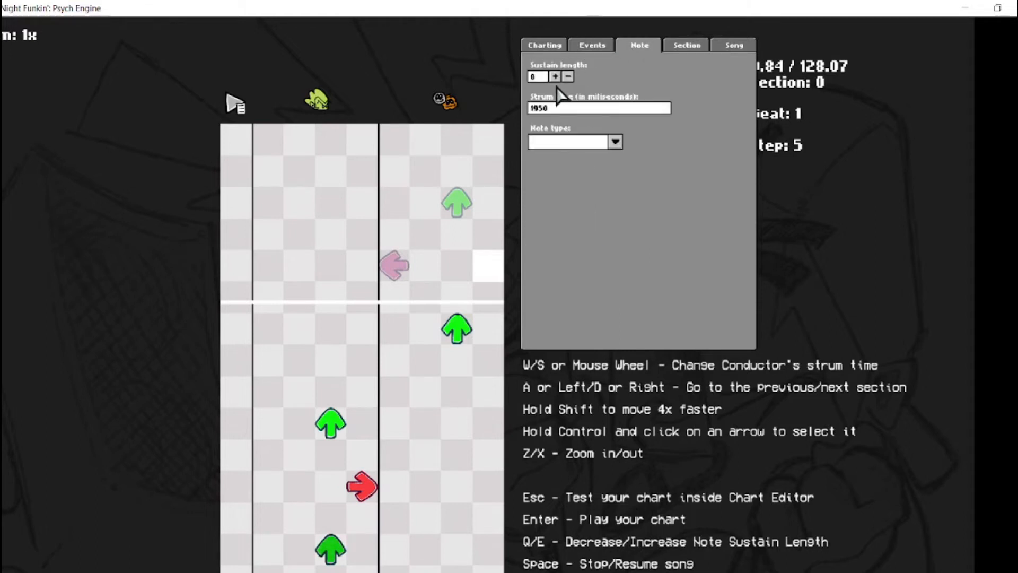
{"action": "left_click", "coordinate": [334, 180]}
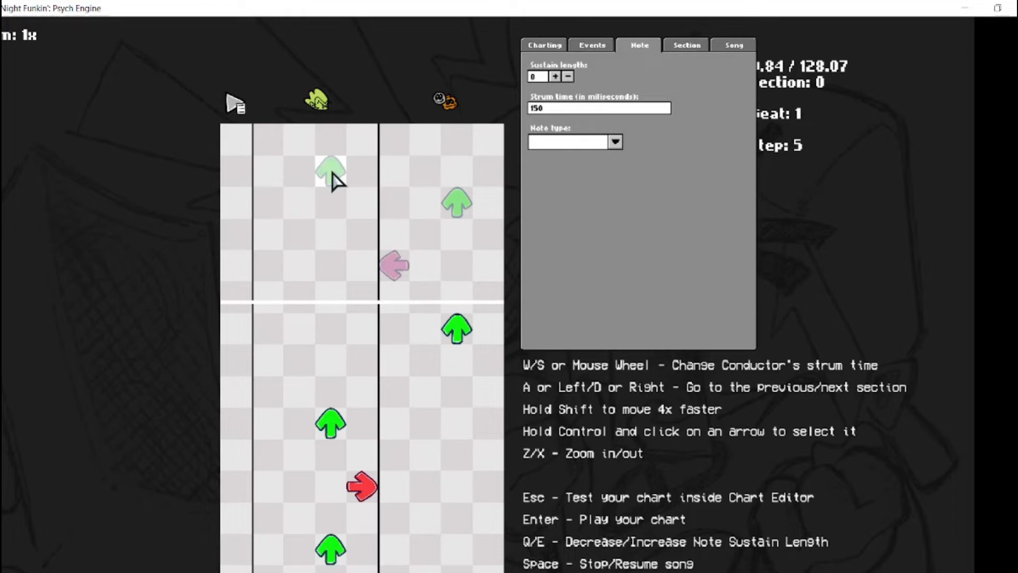
{"action": "left_click", "coordinate": [555, 77]}
{"action": "left_click", "coordinate": [554, 77]}
{"action": "left_click", "coordinate": [554, 77]}
{"action": "left_click", "coordinate": [555, 77]}
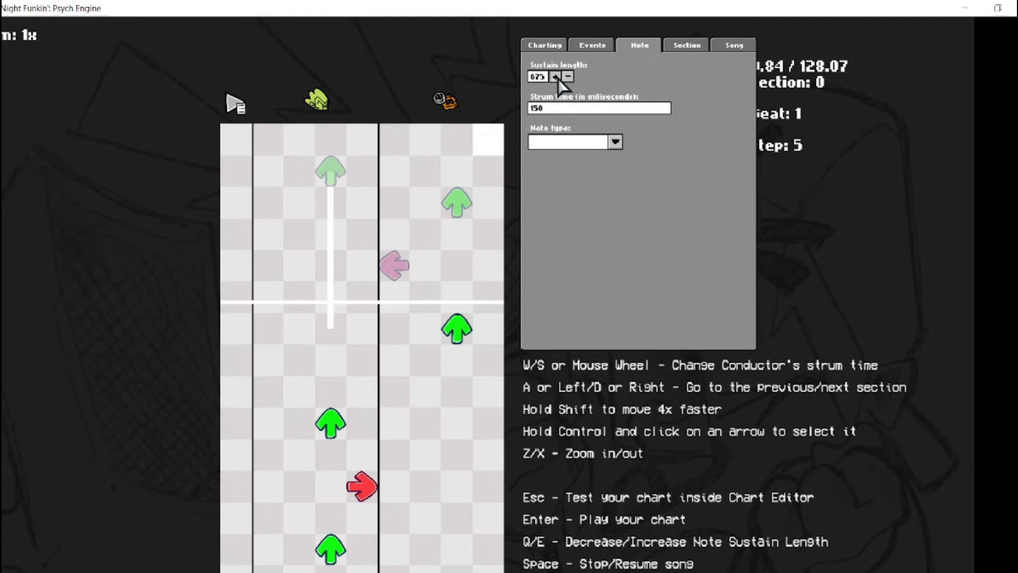
Place a left note at 1125 ms in the boyfriend's columns, in place of a trial one at 1050 ms
{"action": "left_click", "coordinate": [269, 363]}
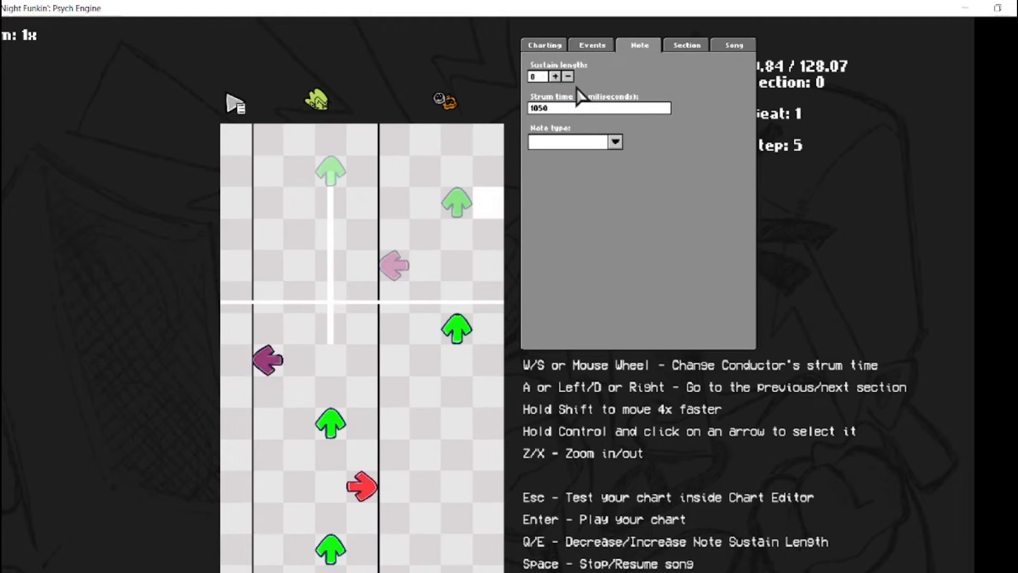
{"action": "left_click", "coordinate": [270, 361]}
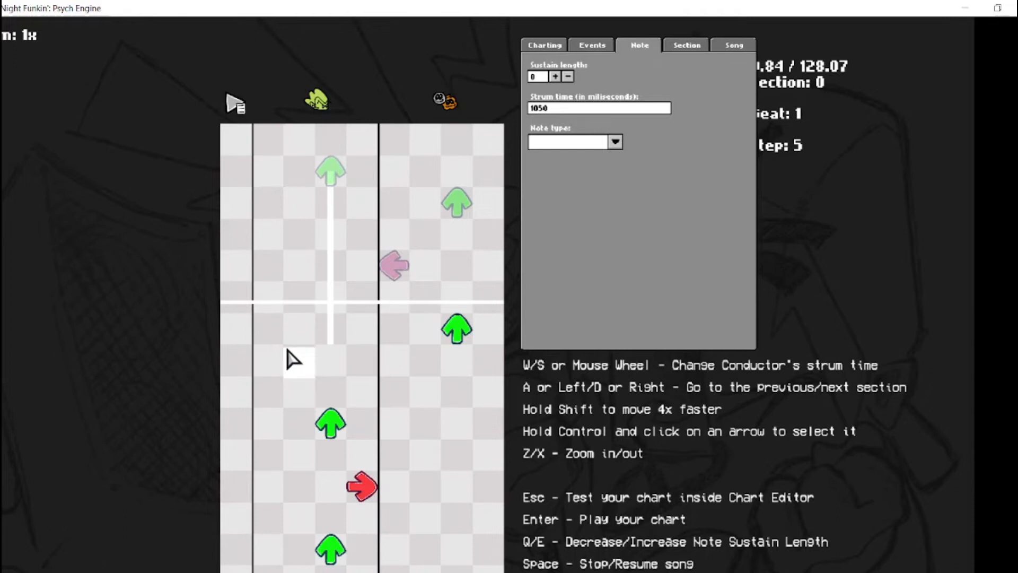
{"action": "left_click", "coordinate": [268, 373]}
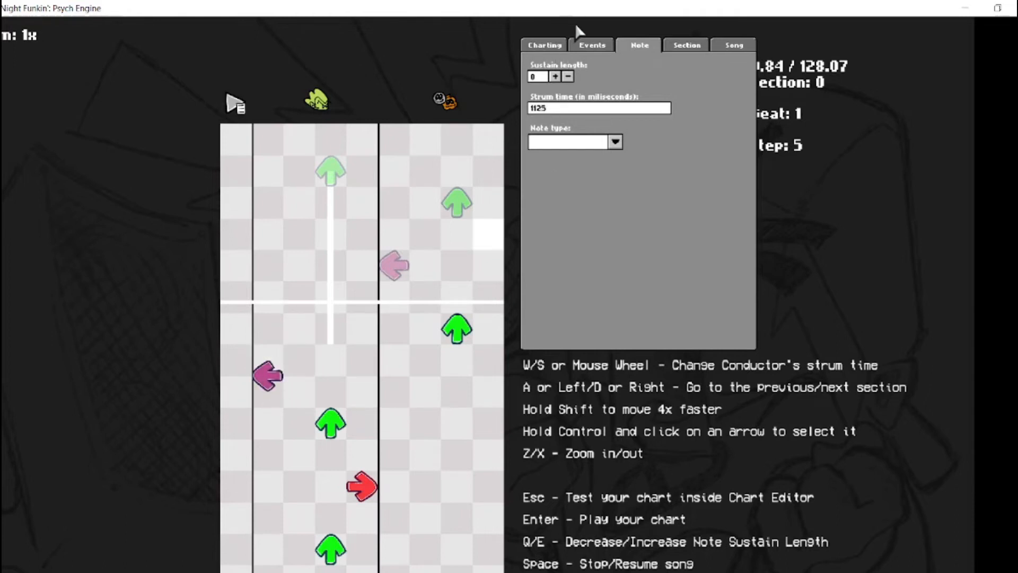
Add an event at 150 ms in the event column and make it a Screen Shake event
{"action": "scroll", "coordinate": [581, 103], "scroll_direction": "up", "scroll_amount": 3}
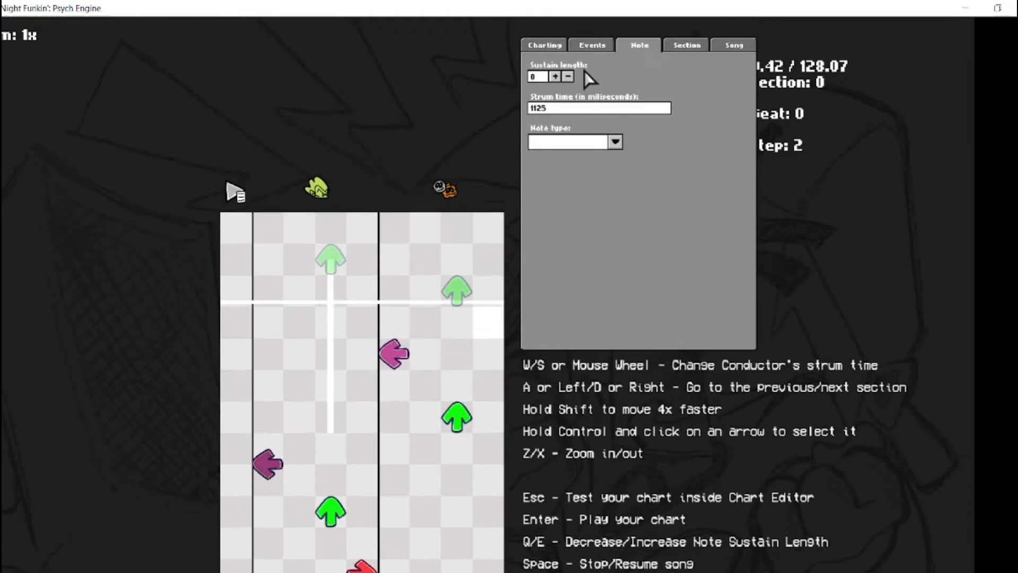
{"action": "left_click", "coordinate": [590, 43]}
{"action": "scroll", "coordinate": [448, 137], "scroll_direction": "down", "scroll_amount": 1}
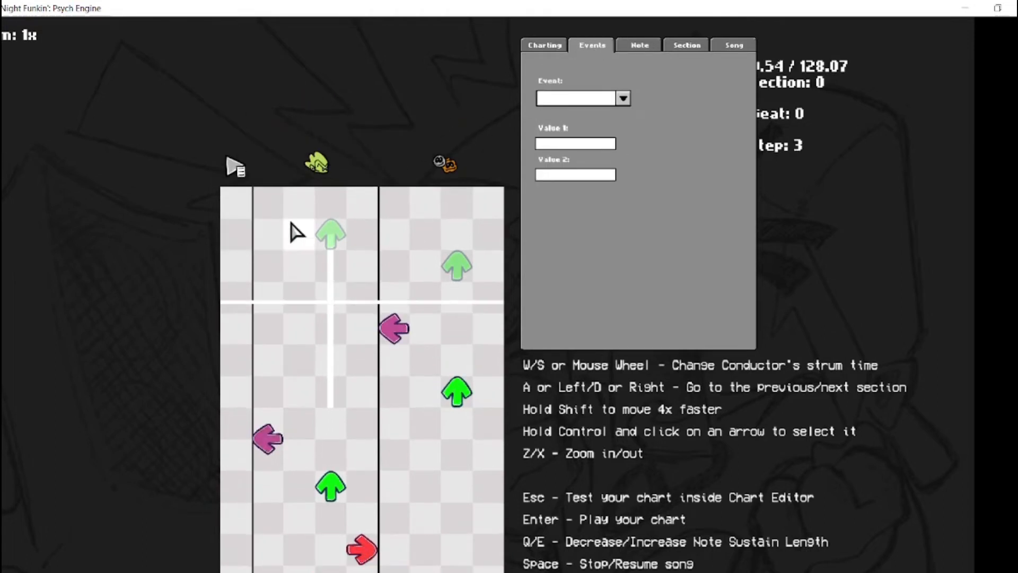
{"action": "left_click", "coordinate": [243, 245]}
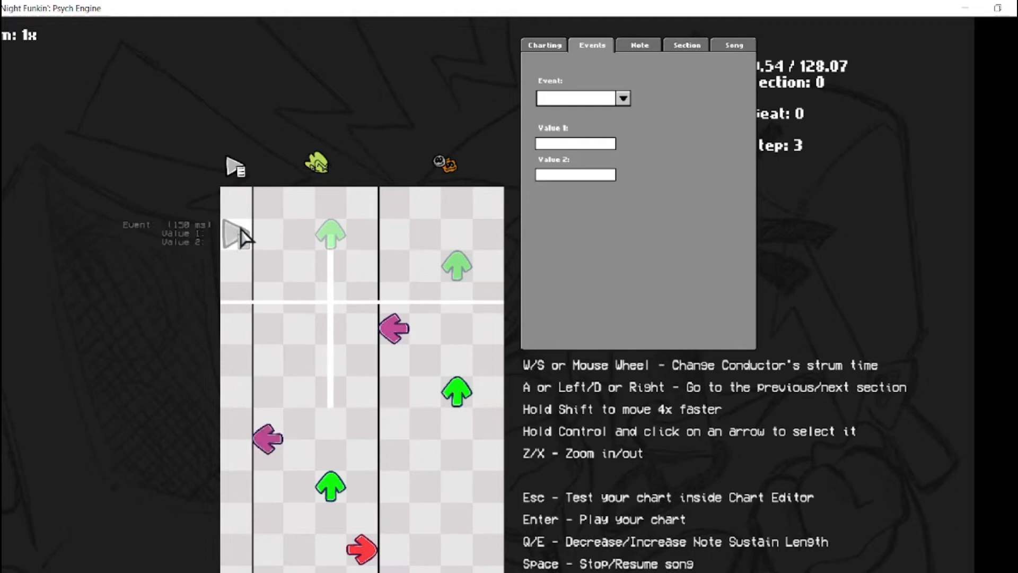
{"action": "left_click", "coordinate": [624, 98]}
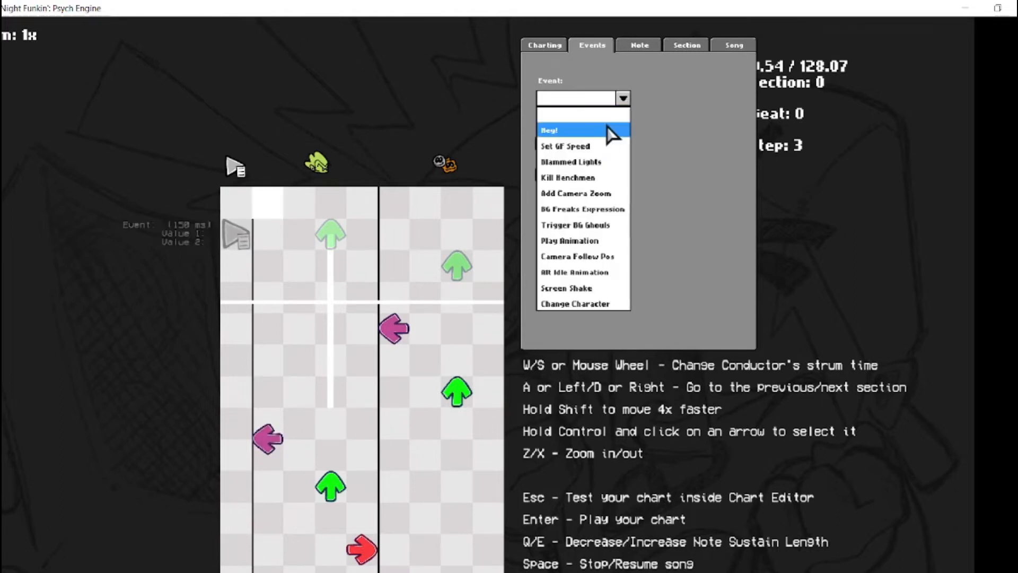
{"action": "left_click", "coordinate": [582, 288]}
Set Value 1 of the Screen Shake event to "1, 0.05"
{"action": "left_click", "coordinate": [582, 144]}
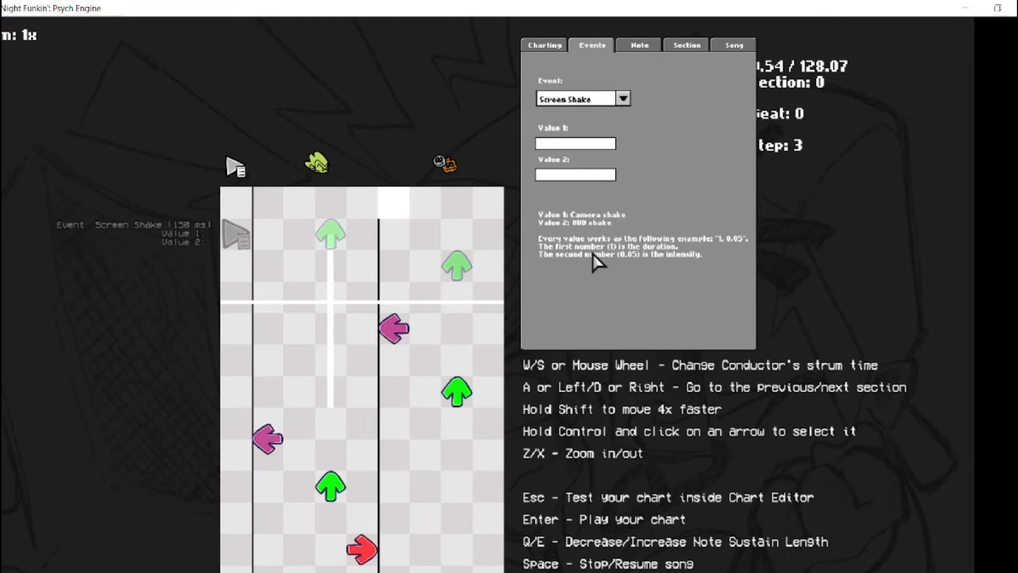
{"action": "type", "text": "1, 0.05"}
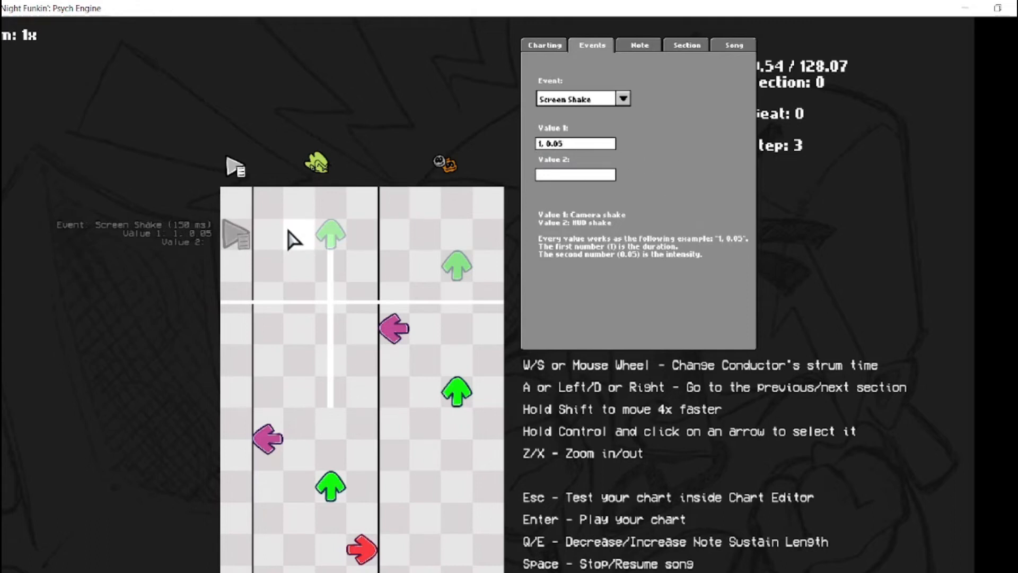
Play the charted part of section 0 and advance through the chart to section 5
{"action": "scroll", "coordinate": [370, 284], "scroll_direction": "up", "scroll_amount": 2}
{"action": "scroll", "coordinate": [375, 273], "scroll_direction": "down", "scroll_amount": 4}
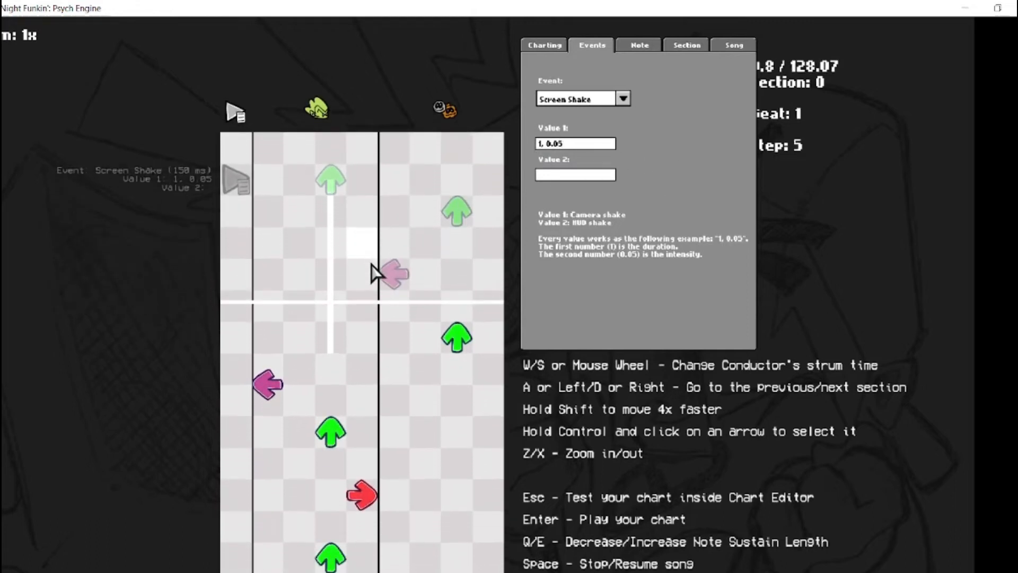
{"action": "key", "text": "space"}
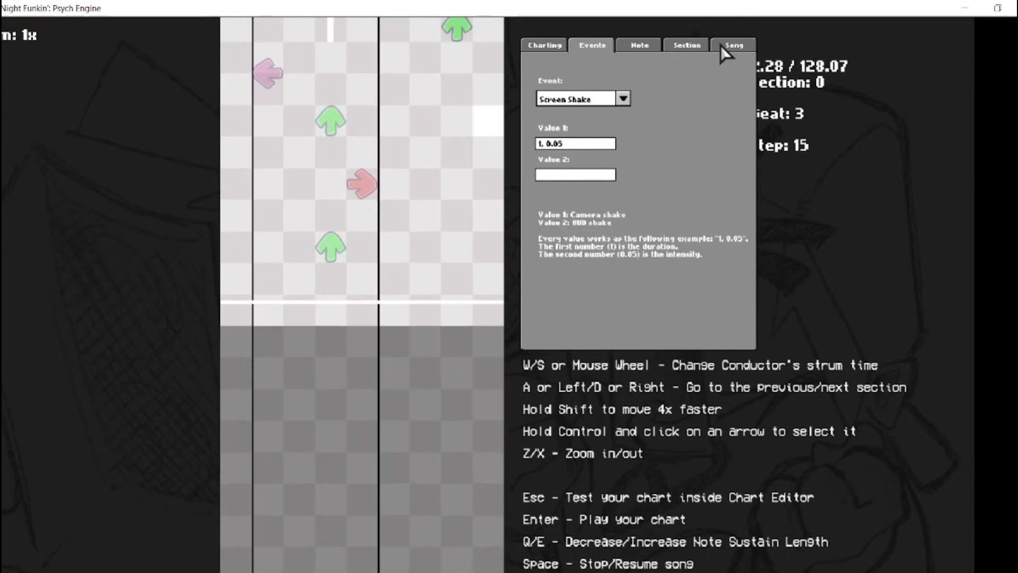
{"action": "key", "text": "d"}
{"action": "key", "text": "d"}
{"action": "key", "text": "d"}
{"action": "key", "text": "d"}
{"action": "key", "text": "d"}
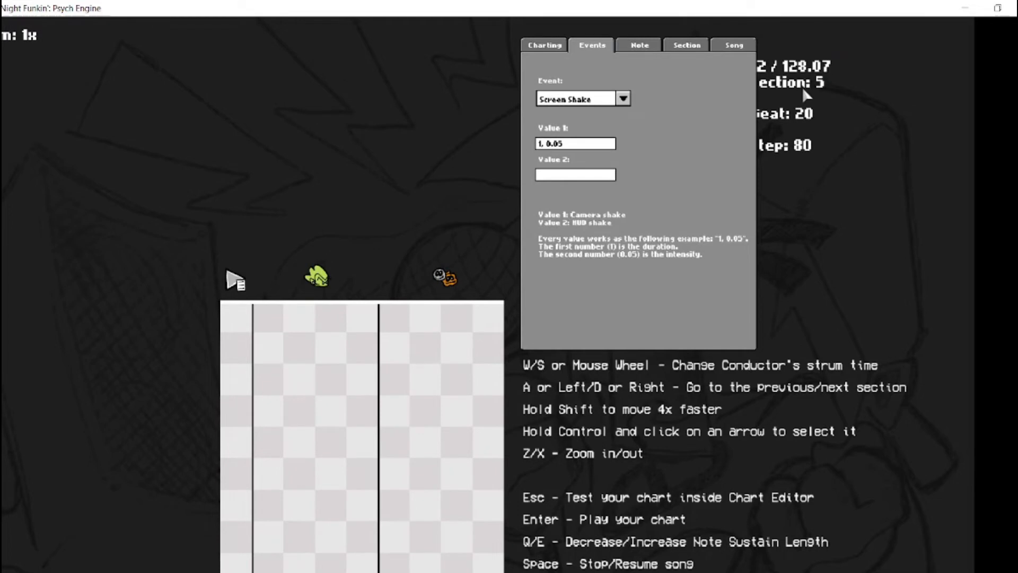
{"action": "scroll", "coordinate": [803, 87], "scroll_direction": "down", "scroll_amount": 3}
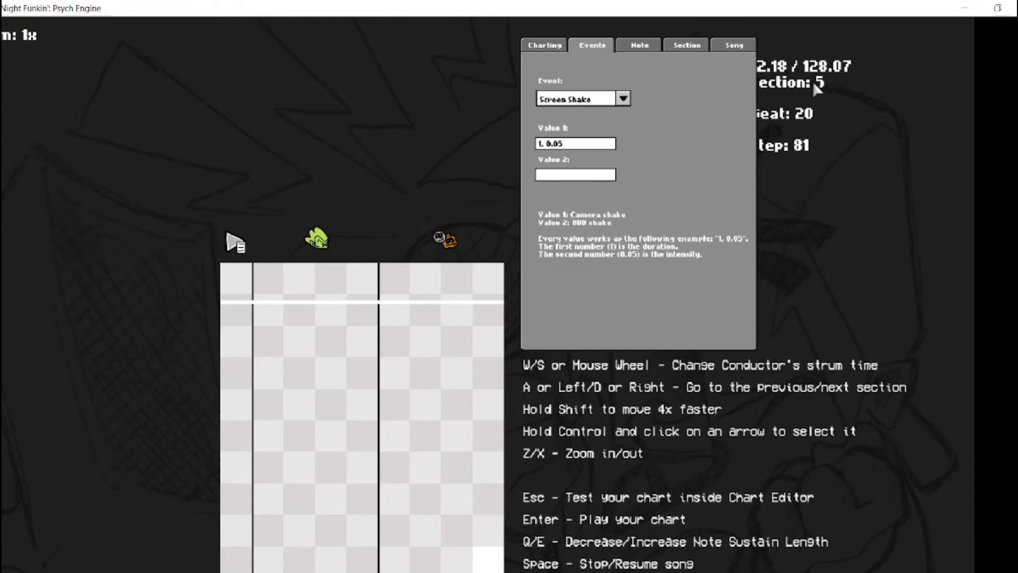
Turn on the visible waveform in the charting options
{"action": "left_click", "coordinate": [540, 42]}
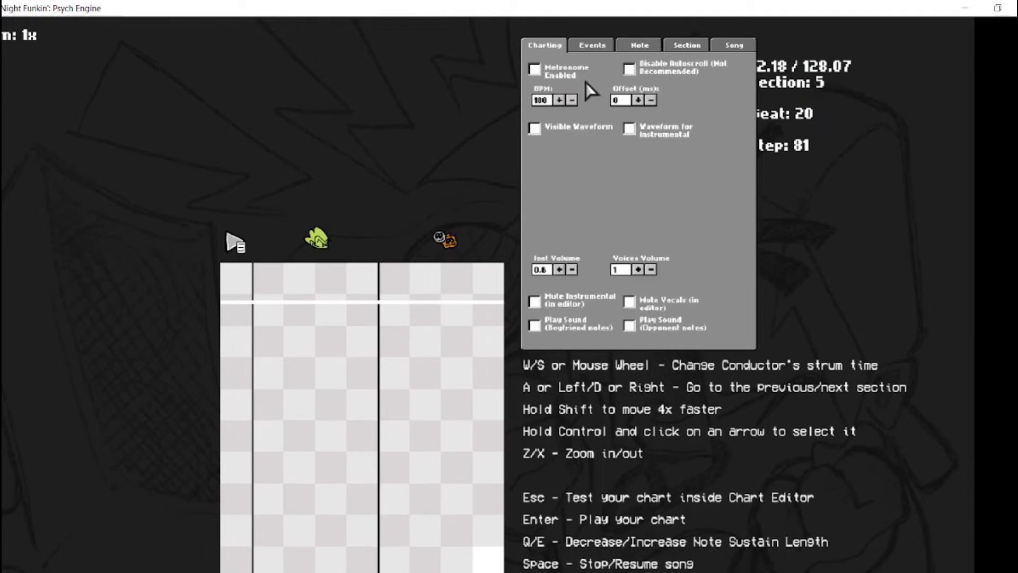
{"action": "key", "text": "a"}
{"action": "key", "text": "a"}
{"action": "key", "text": "a"}
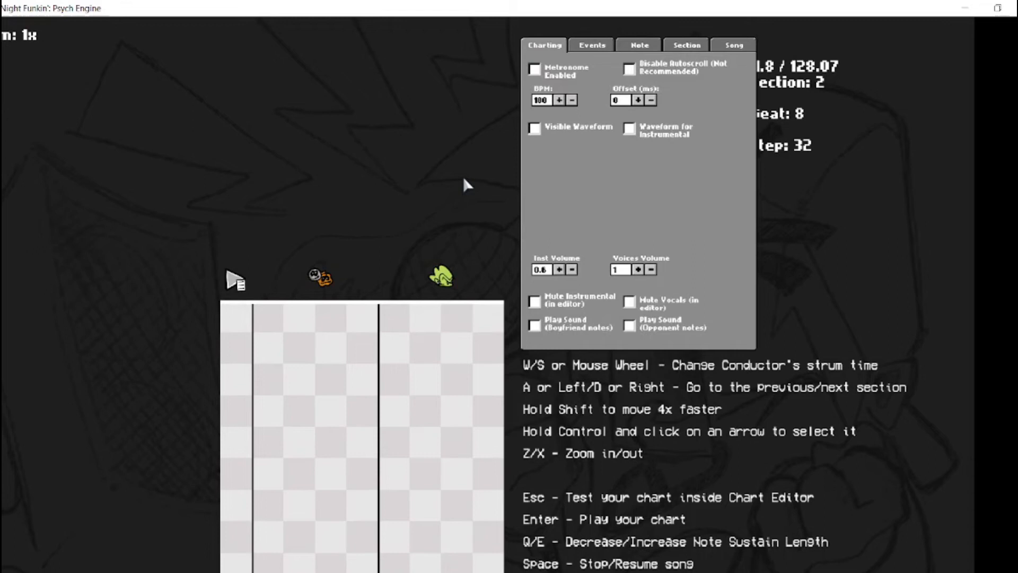
{"action": "left_click", "coordinate": [533, 128]}
Examine the waveform across the song's later sections, from section 38 back to section 27
{"action": "key", "text": "a"}
{"action": "key", "text": "a"}
{"action": "key", "text": "a"}
{"action": "scroll", "coordinate": [530, 139], "scroll_direction": "down", "scroll_amount": 1}
{"action": "key", "text": "space"}
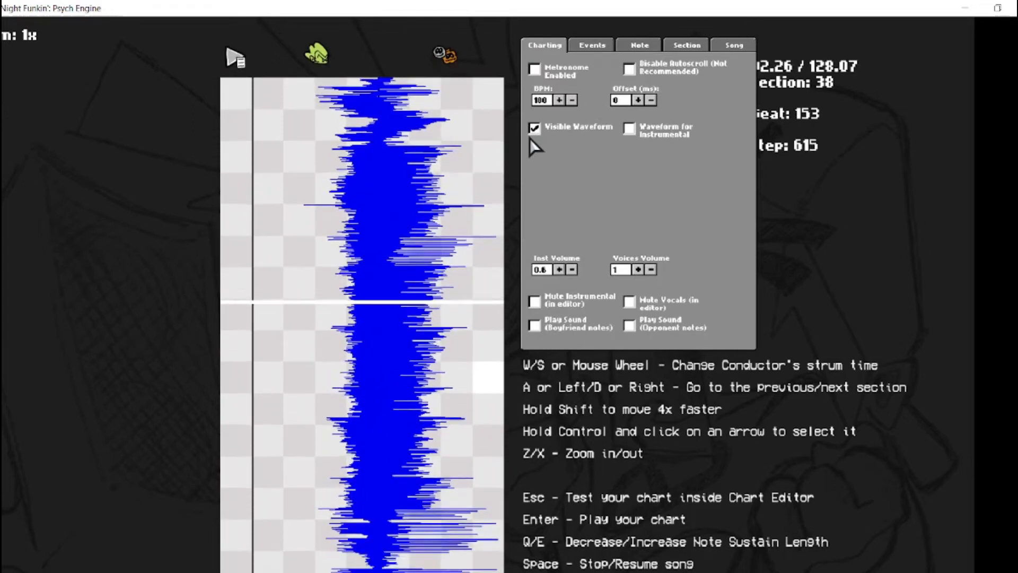
{"action": "key", "text": "a"}
{"action": "key", "text": "a"}
{"action": "key", "text": "a"}
{"action": "key", "text": "a"}
{"action": "key", "text": "a"}
{"action": "key", "text": "a"}
{"action": "key", "text": "a"}
{"action": "key", "text": "a"}
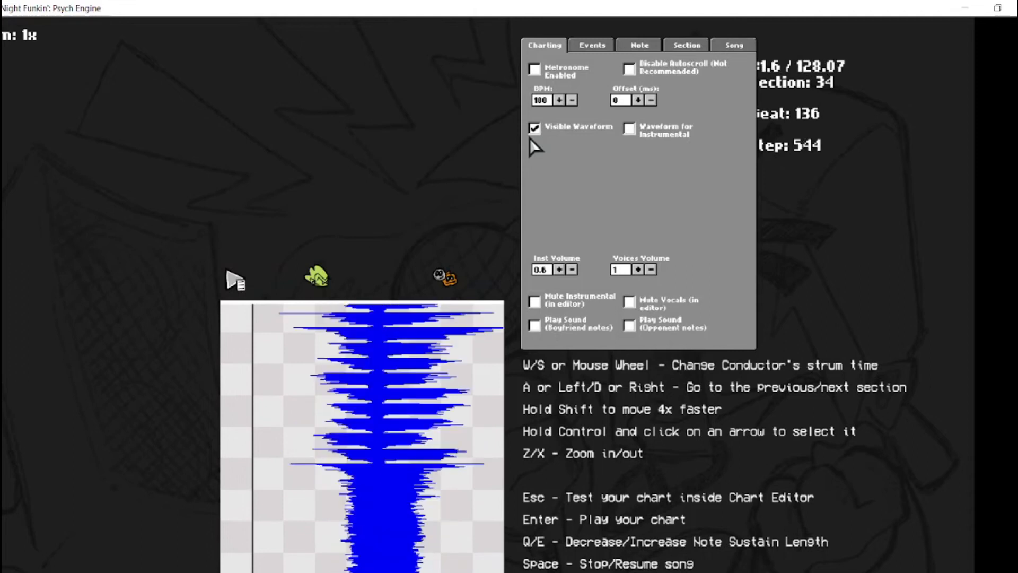
{"action": "key", "text": "d"}
{"action": "key", "text": "d"}
{"action": "key", "text": "d"}
{"action": "key", "text": "d"}
{"action": "key", "text": "a"}
{"action": "key", "text": "a"}
{"action": "key", "text": "a"}
{"action": "key", "text": "a"}
{"action": "key", "text": "a"}
{"action": "key", "text": "a"}
{"action": "key", "text": "a"}
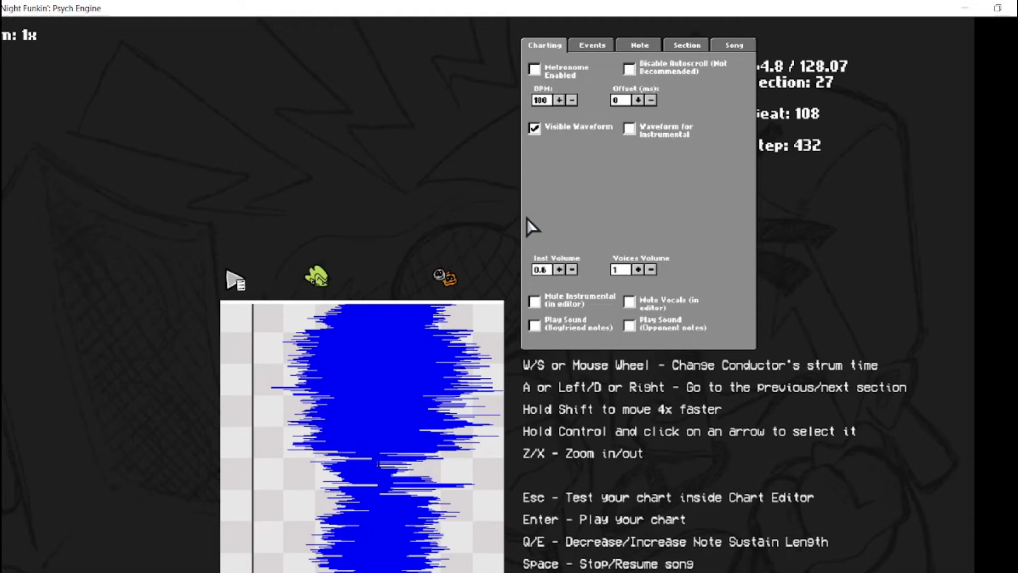
Test playback of section 27 while switching the Mute Instrumental and Disable Autoscroll options on and off
{"action": "left_click", "coordinate": [535, 304]}
{"action": "key", "text": "space"}
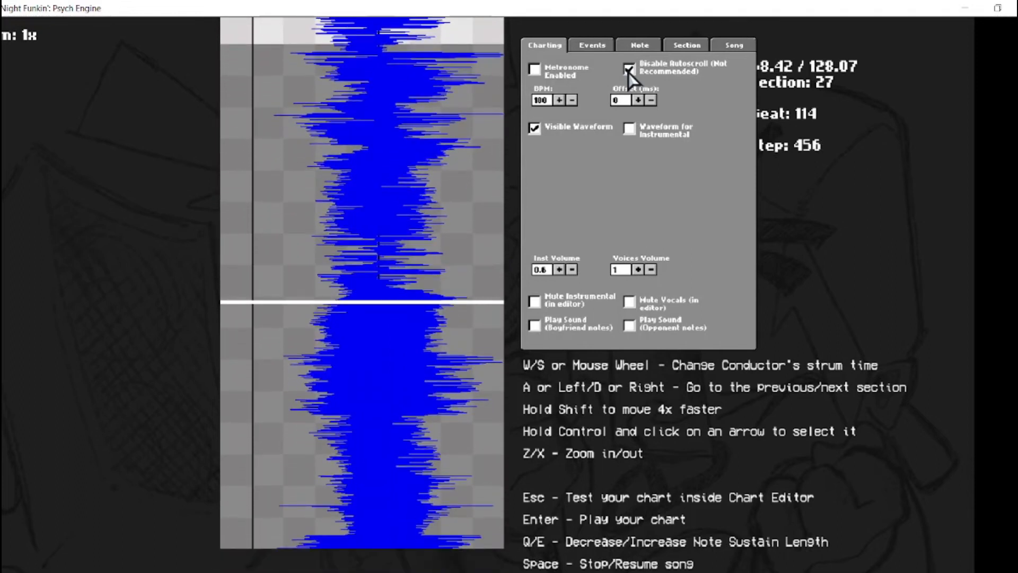
{"action": "left_click", "coordinate": [628, 72]}
{"action": "key", "text": "a"}
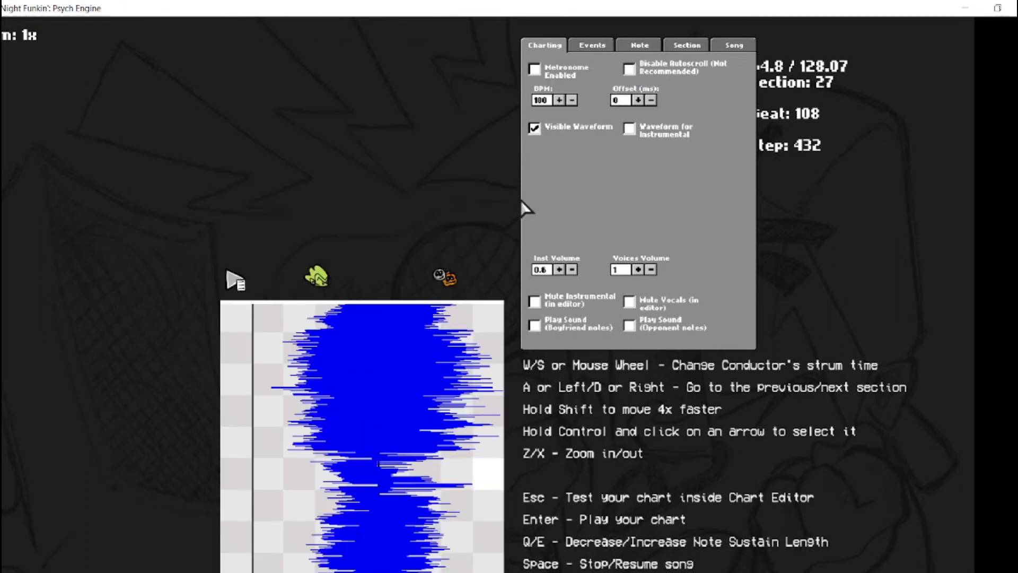
{"action": "left_click", "coordinate": [628, 73]}
{"action": "key", "text": "space"}
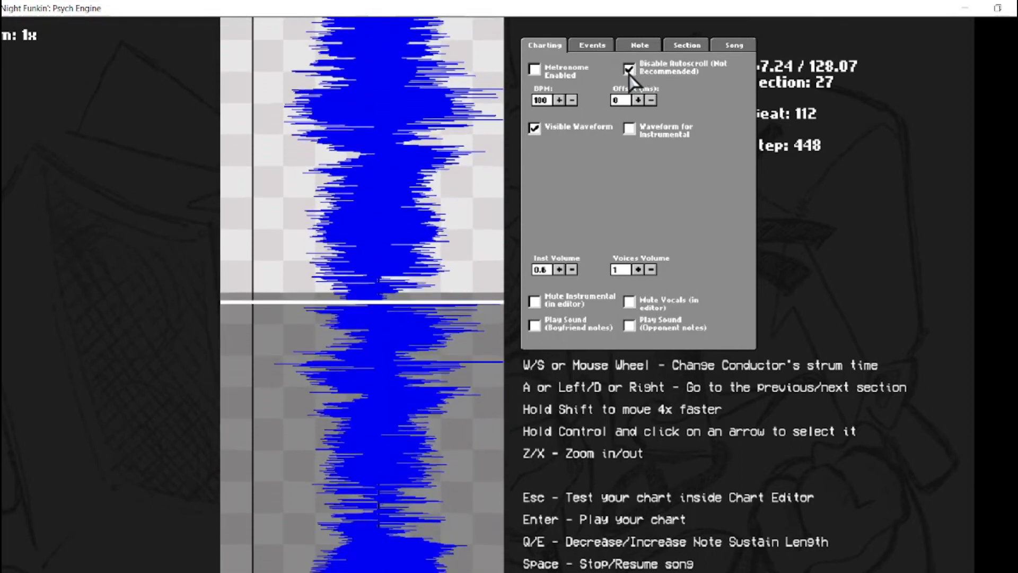
{"action": "left_click", "coordinate": [629, 72]}
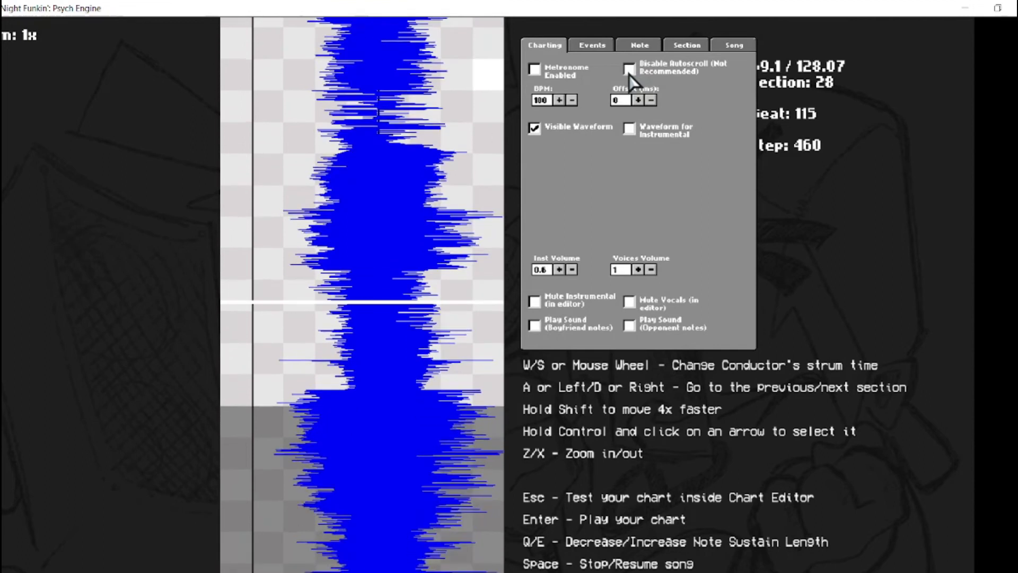
{"action": "key", "text": "a"}
{"action": "key", "text": "space"}
{"action": "key", "text": "space"}
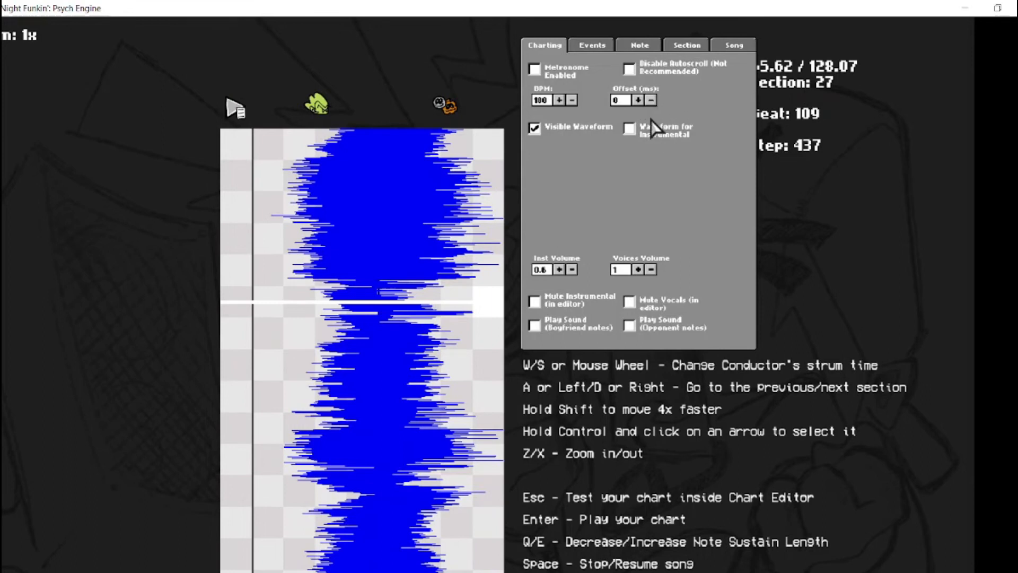
Go back to section 25, start saving the chart and browse to the FNF vs Nak folder on the My Passport (F:) drive
{"action": "left_click", "coordinate": [734, 46]}
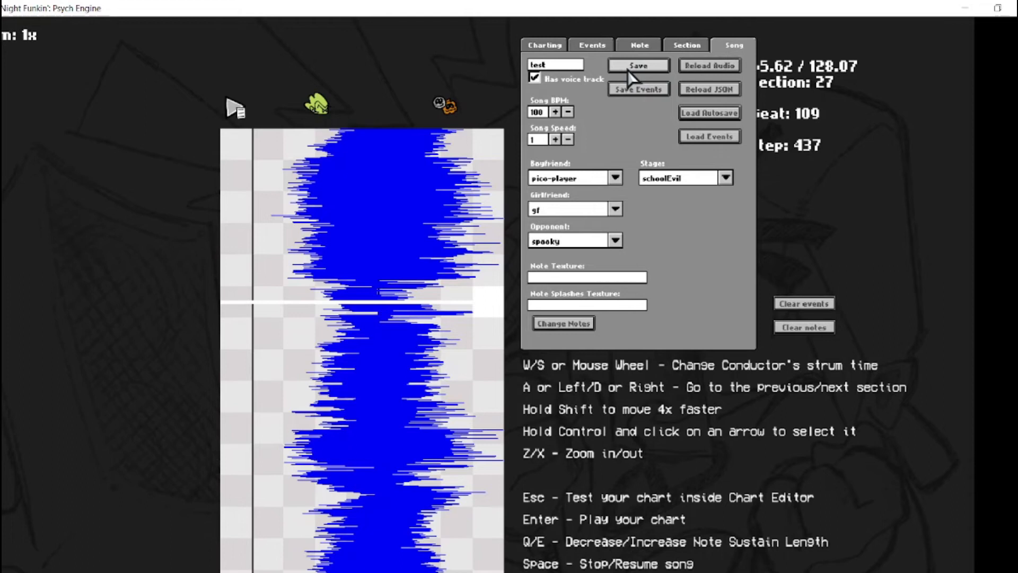
{"action": "key", "text": "a"}
{"action": "key", "text": "a"}
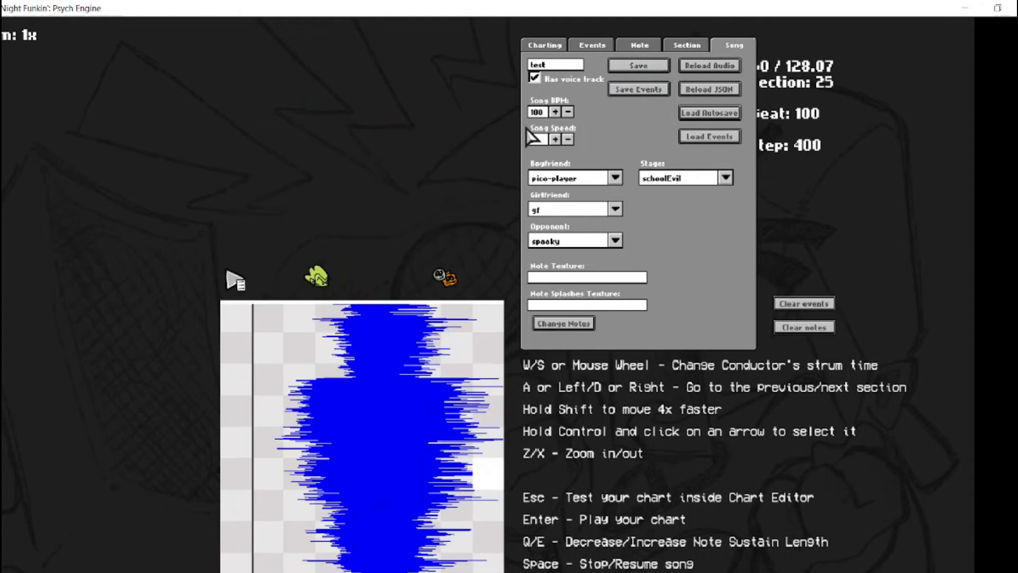
{"action": "left_click", "coordinate": [634, 67]}
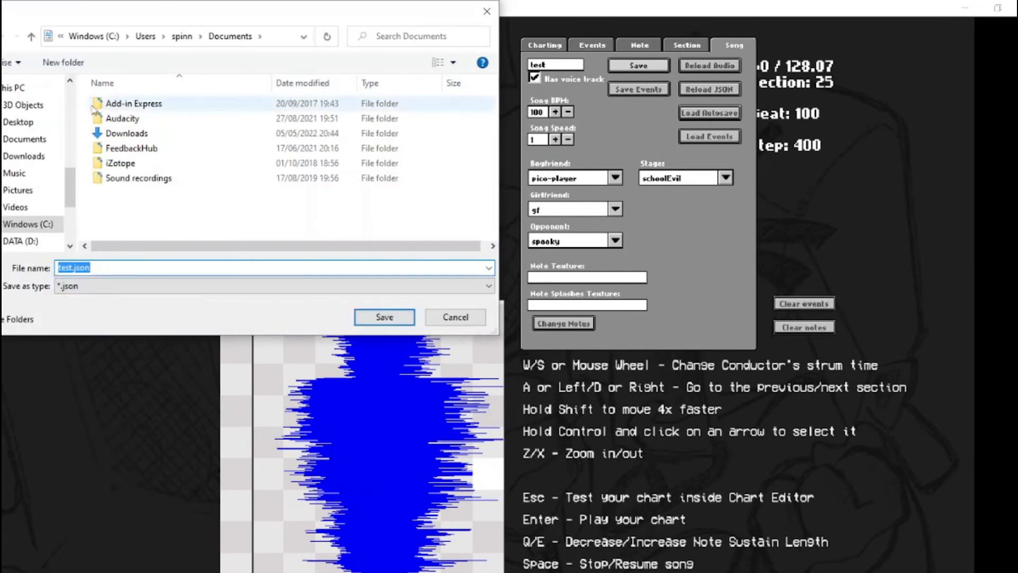
{"action": "scroll", "coordinate": [26, 202], "scroll_direction": "down", "scroll_amount": 1}
{"action": "left_click", "coordinate": [22, 220]}
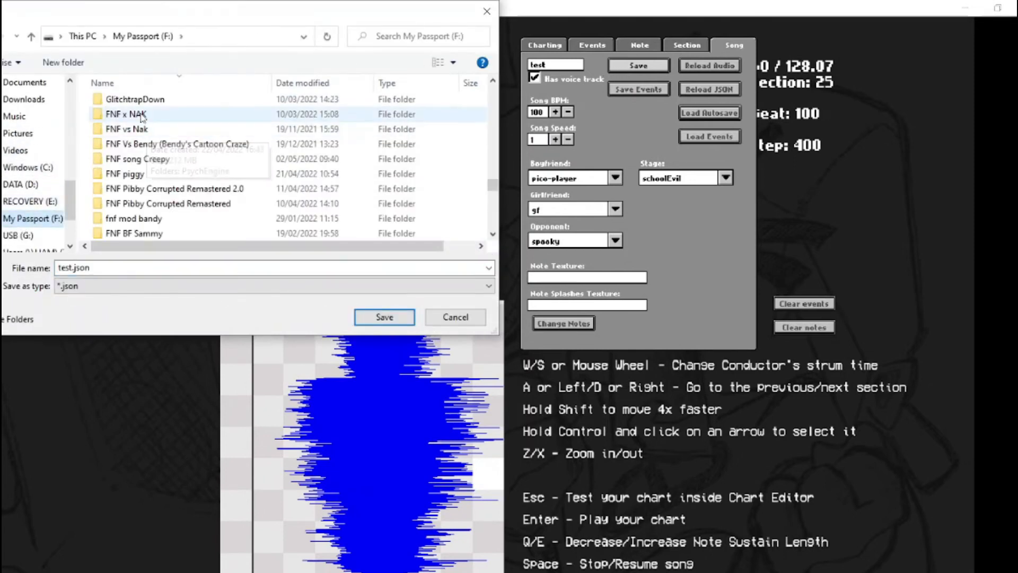
{"action": "double_click", "coordinate": [136, 129]}
Choose the PsychEngine/mods/data/test folder as the chart's save location
{"action": "double_click", "coordinate": [110, 102]}
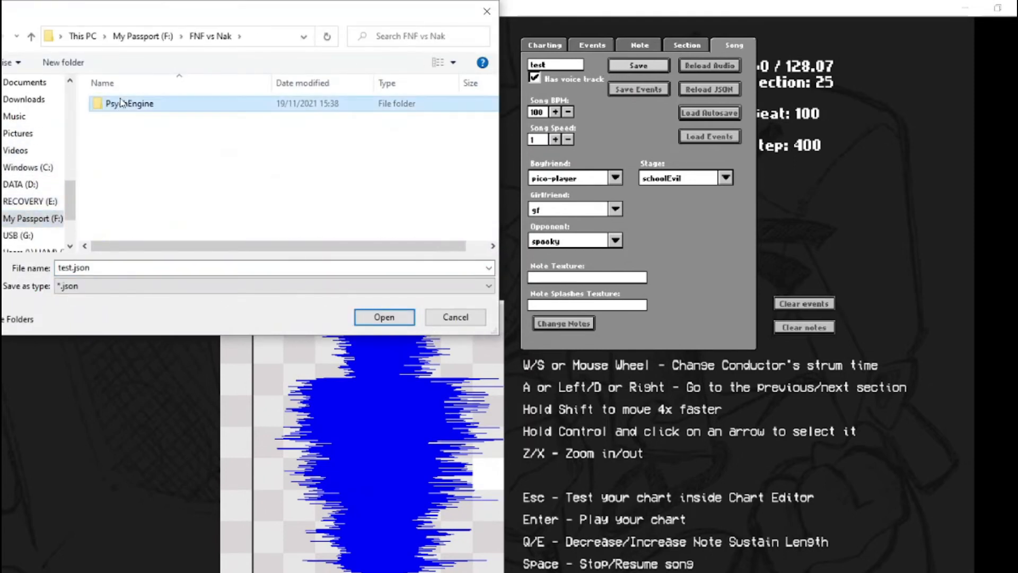
{"action": "left_click", "coordinate": [120, 107]}
{"action": "double_click", "coordinate": [120, 107]}
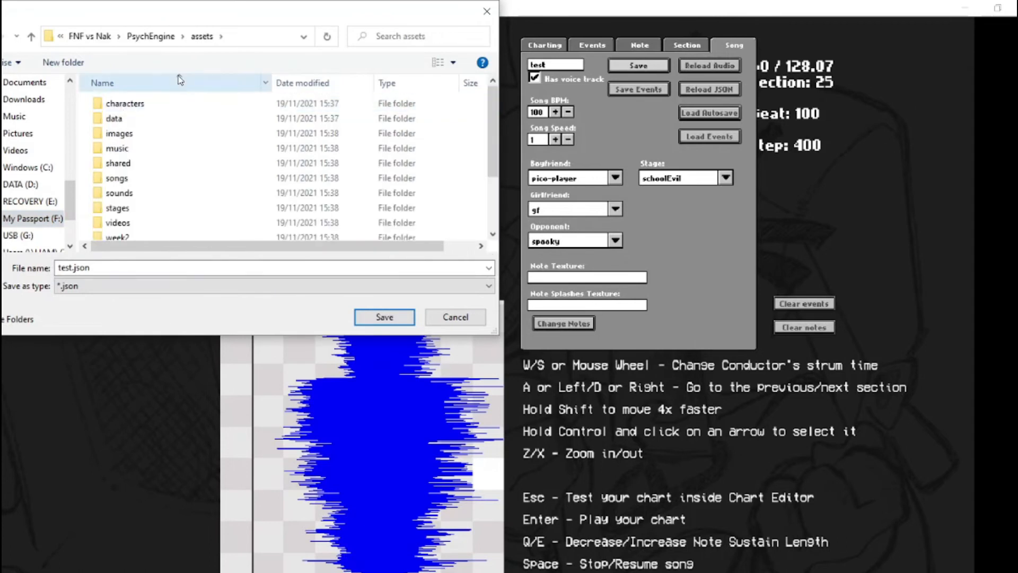
{"action": "left_click", "coordinate": [159, 36]}
{"action": "left_click", "coordinate": [117, 134]}
{"action": "double_click", "coordinate": [118, 133]}
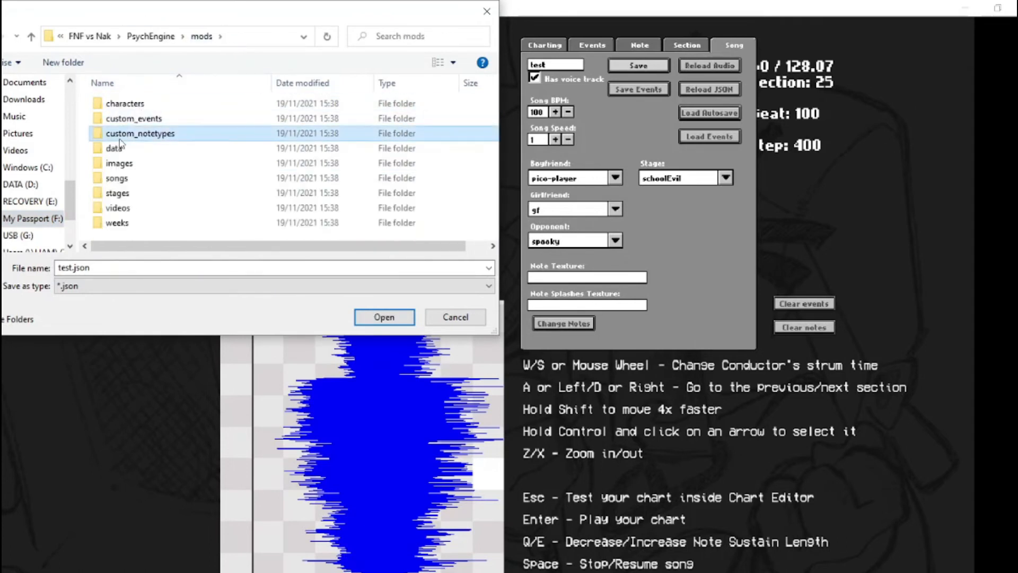
{"action": "double_click", "coordinate": [113, 148]}
{"action": "double_click", "coordinate": [112, 104]}
Name the chart file test and save it as JSON
{"action": "double_click", "coordinate": [95, 268]}
{"action": "key", "text": "BackSpace"}
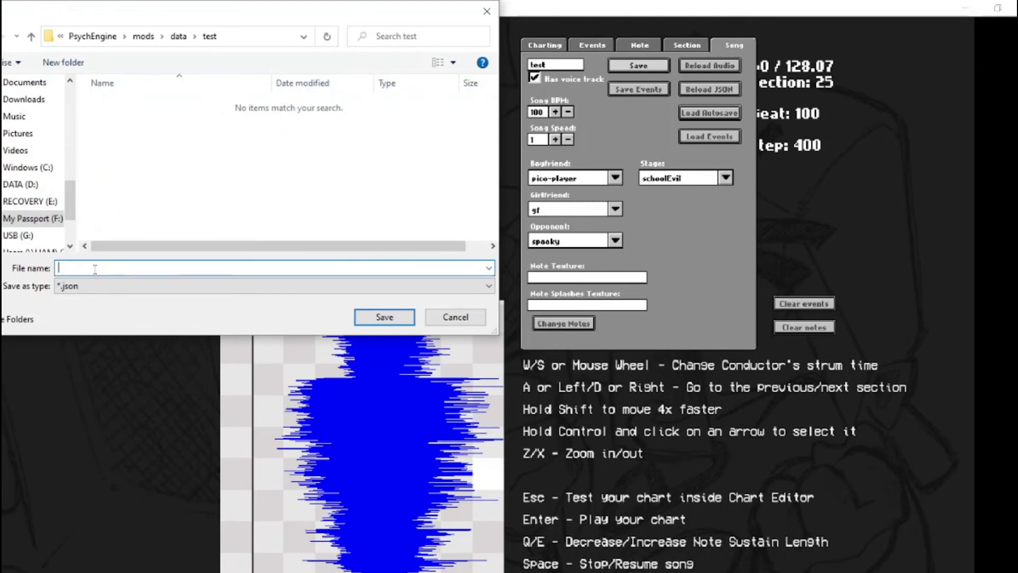
{"action": "type", "text": "tex"}
{"action": "key", "text": "BackSpace"}
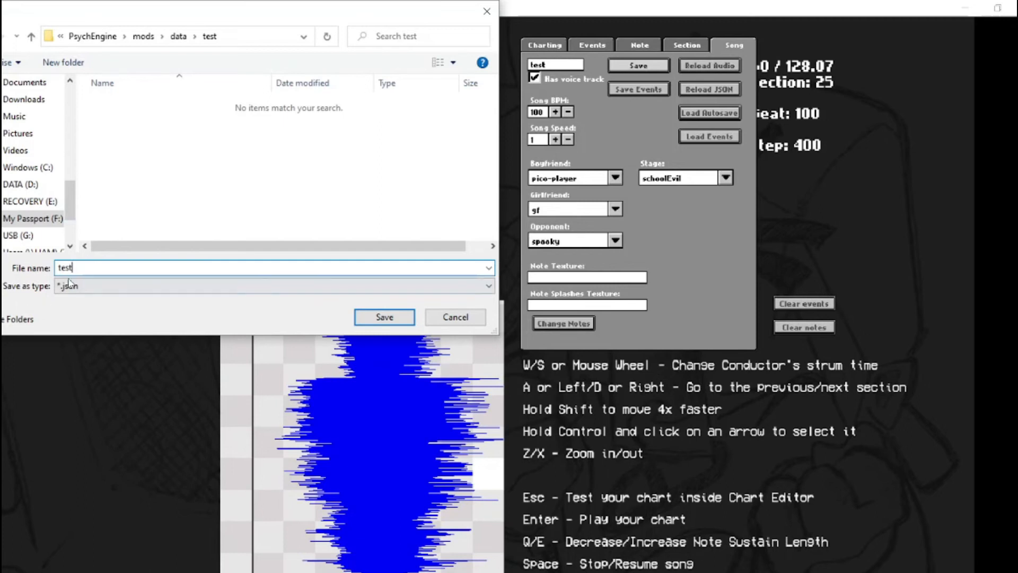
{"action": "key", "text": "Return"}
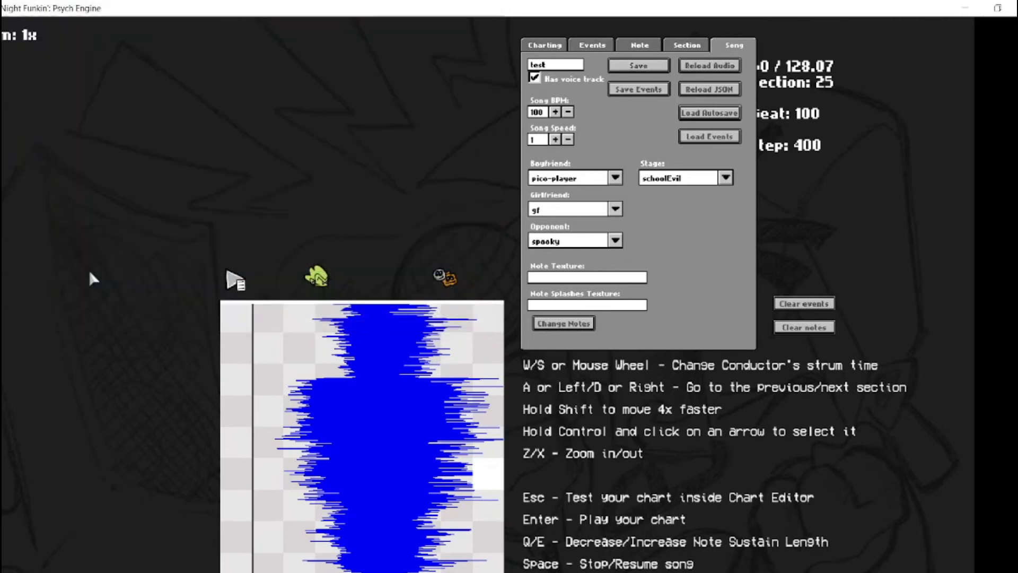
Set the song speed to 1.5 and save the chart as test-hard in the same folder
{"action": "left_click", "coordinate": [556, 139]}
{"action": "left_click", "coordinate": [639, 65]}
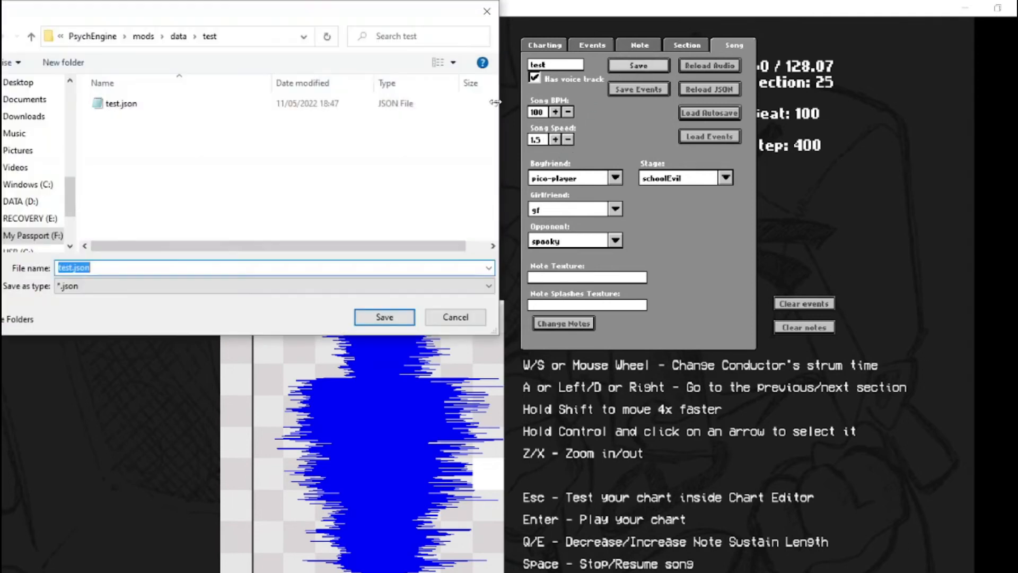
{"action": "type", "text": "test.js"}
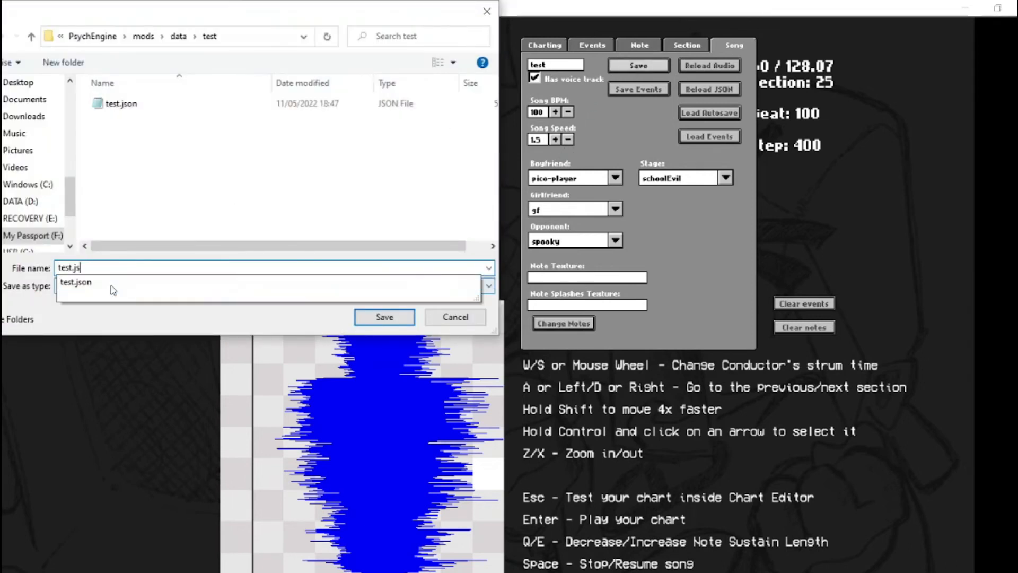
{"action": "type", "text": "-head"}
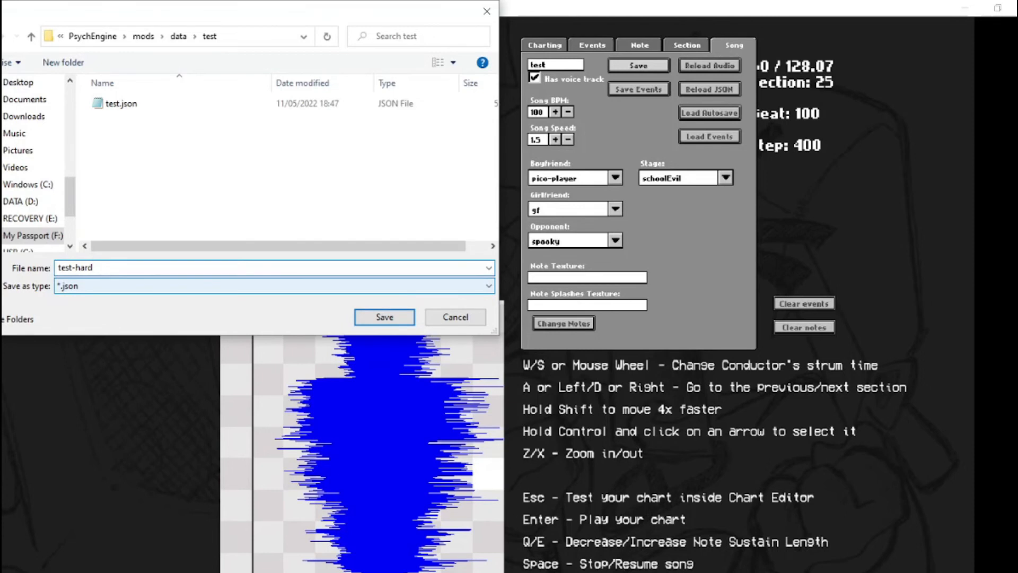
{"action": "key", "text": "Return"}
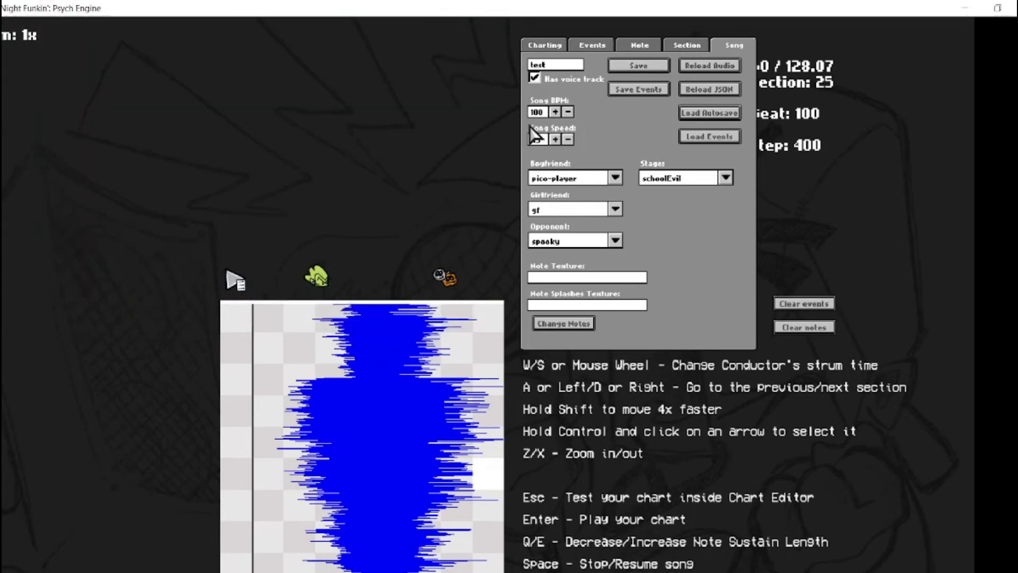
Set the song speed to 0.5 and save the chart as test-easy in the test folder
{"action": "left_click", "coordinate": [566, 141]}
{"action": "left_click", "coordinate": [565, 140]}
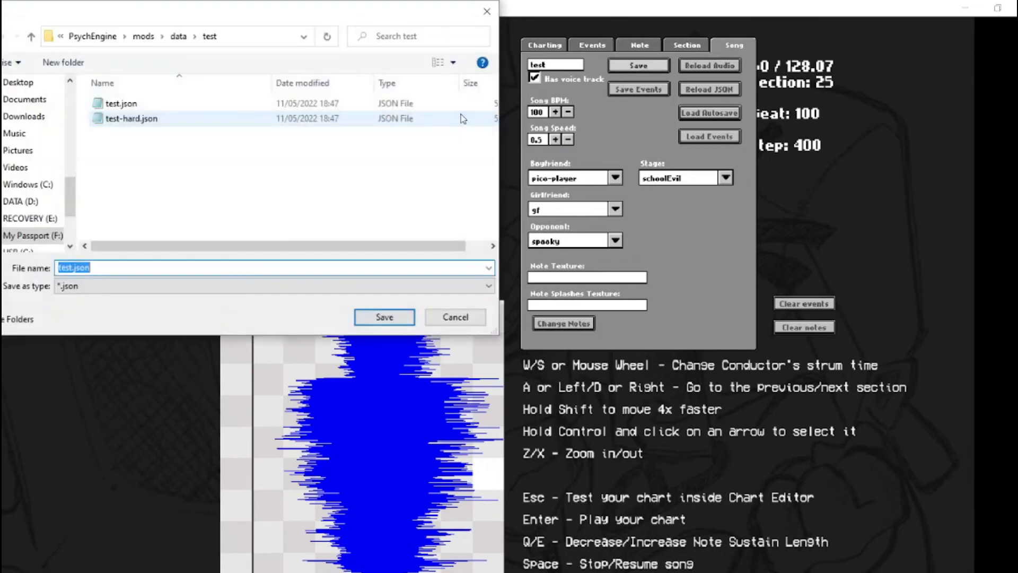
{"action": "type", "text": "tx"}
{"action": "key", "text": "BackSpace"}
{"action": "type", "text": "ext"}
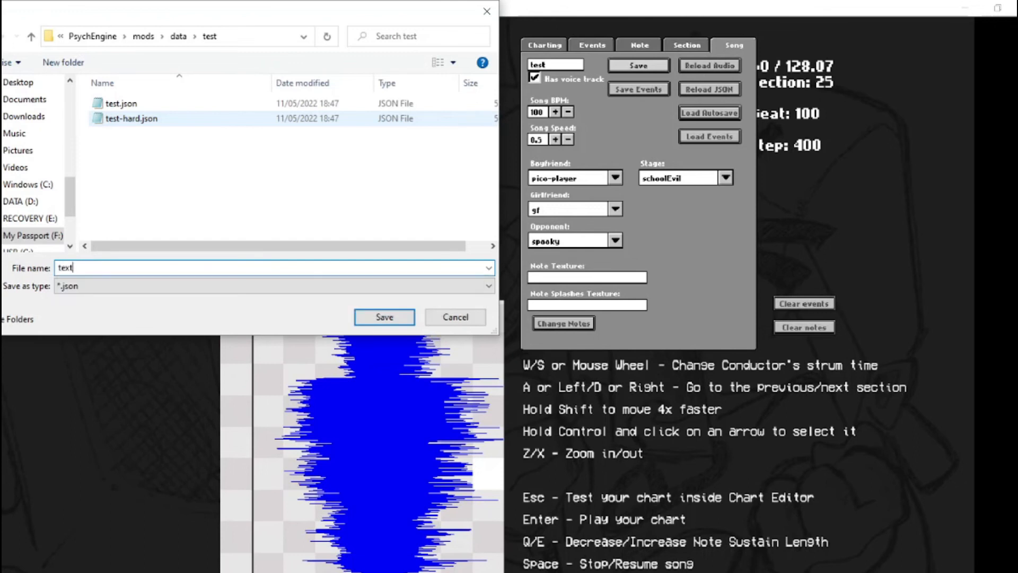
{"action": "key", "text": "BackSpace"}
{"action": "type", "text": "st-"}
{"action": "key", "text": "BackSpace"}
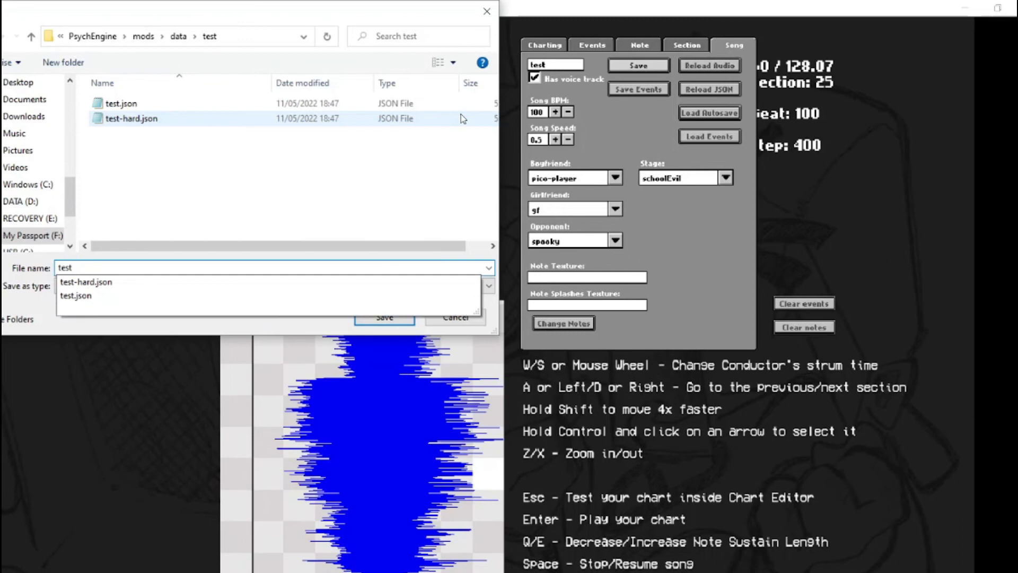
{"action": "type", "text": "-easy"}
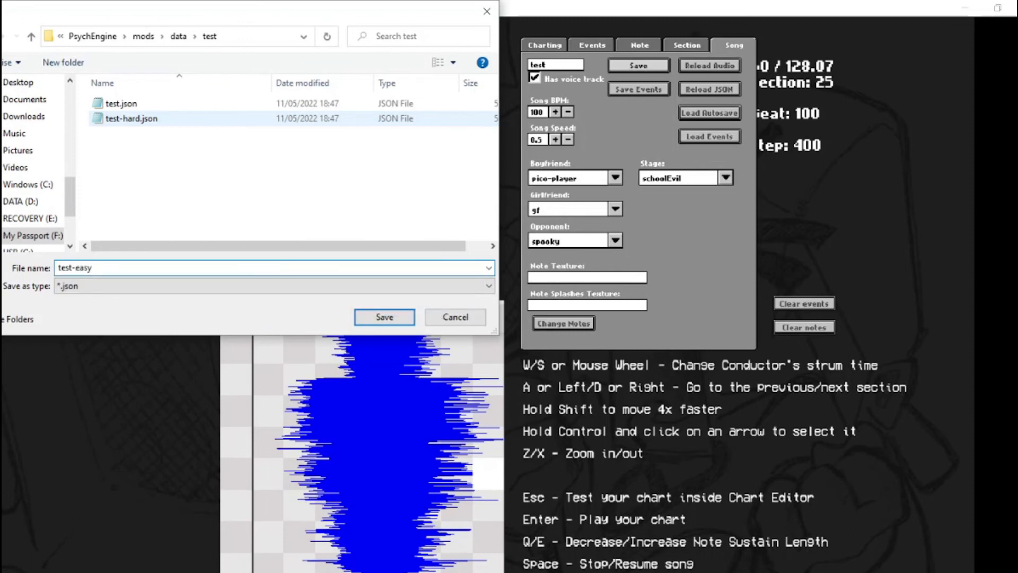
{"action": "key", "text": "Return"}
Raise the song speed to 0.9, launch the chart in the game and play through its opening notes
{"action": "left_click", "coordinate": [555, 138]}
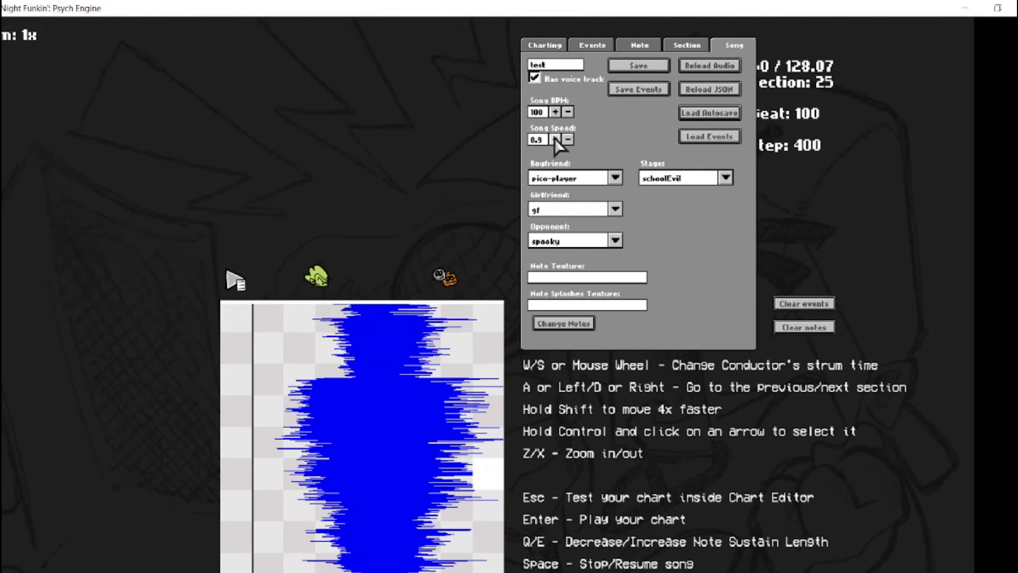
{"action": "key", "text": "Return"}
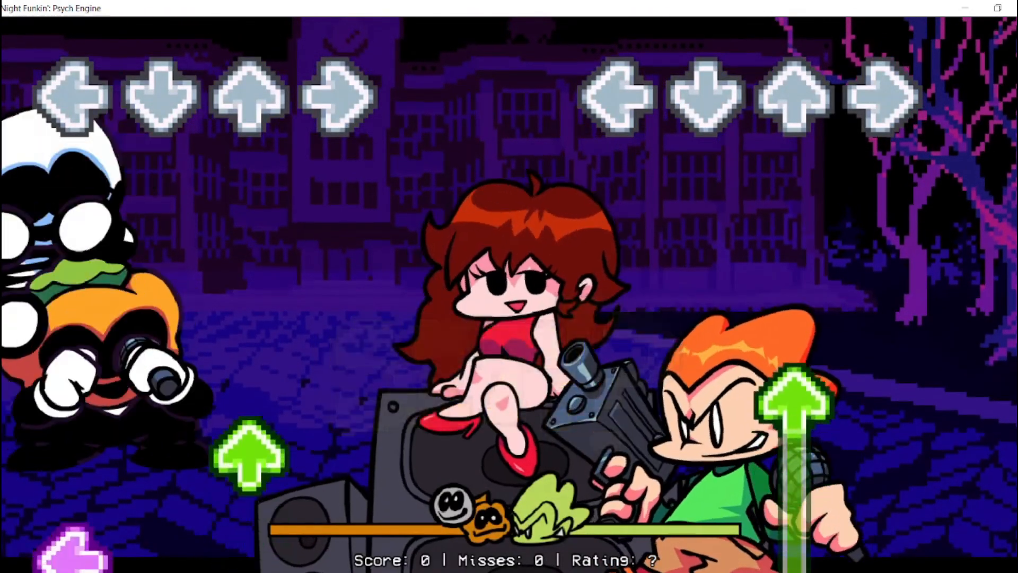
{"action": "key", "text": "Up"}
{"action": "key", "text": "Up"}
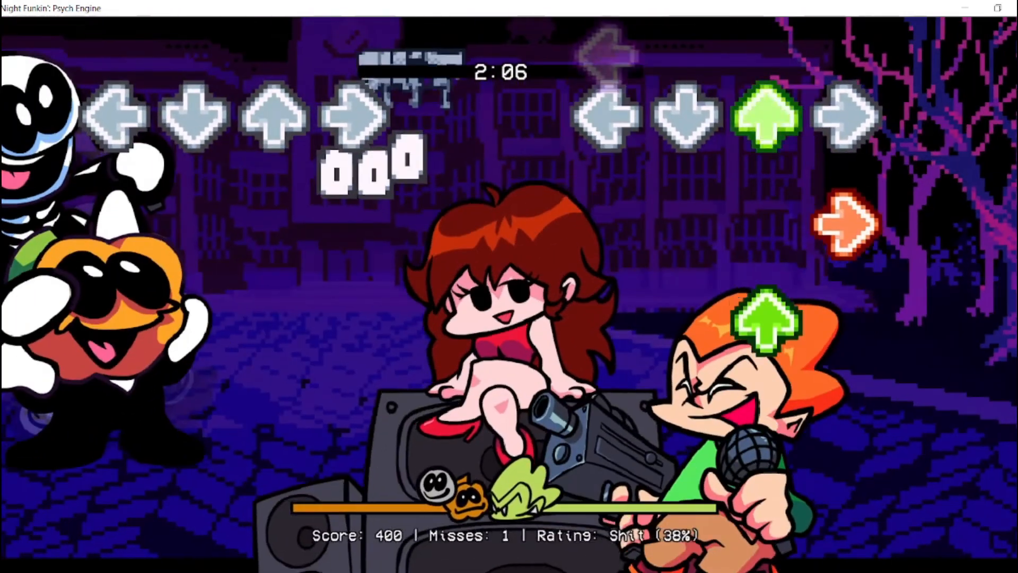
{"action": "key", "text": "Up"}
{"action": "key", "text": "Left"}
{"action": "key", "text": "Up"}
{"action": "key", "text": "Down"}
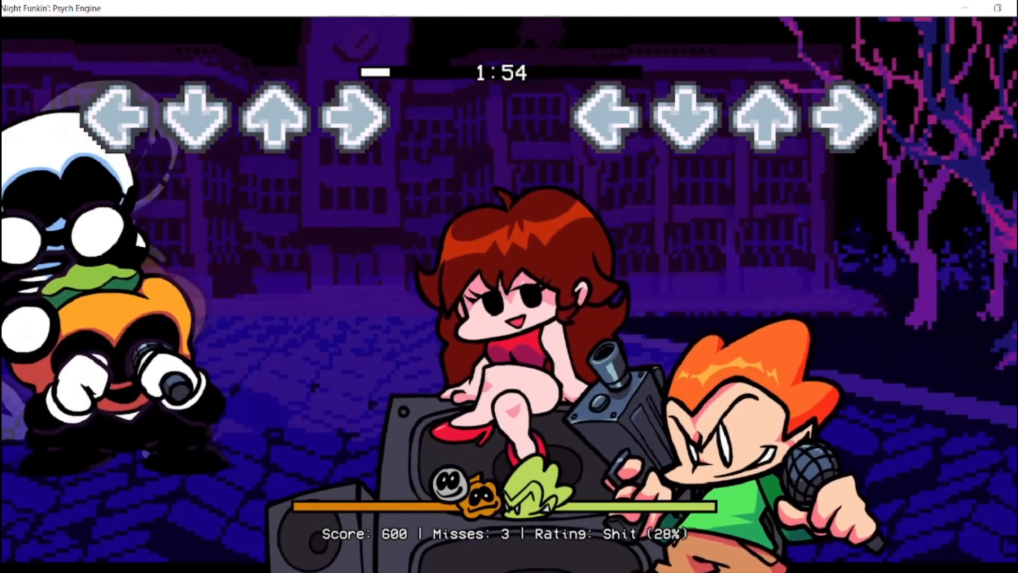
Keep the playtest running past the charted notes and watch the camera and character behaviour
{"action": "key", "text": "Right"}
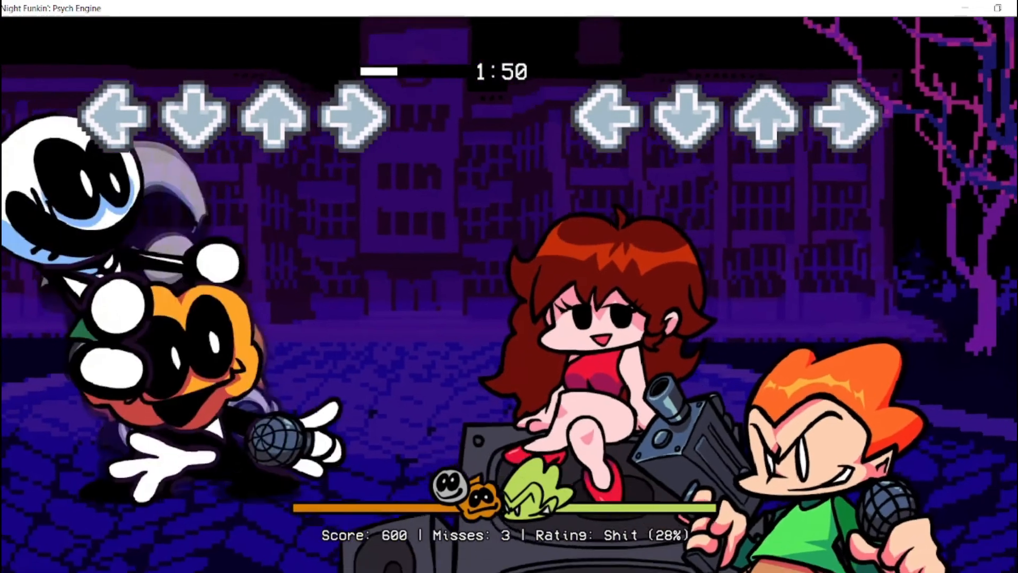
{"action": "key", "text": "Up"}
{"action": "key", "text": "Right"}
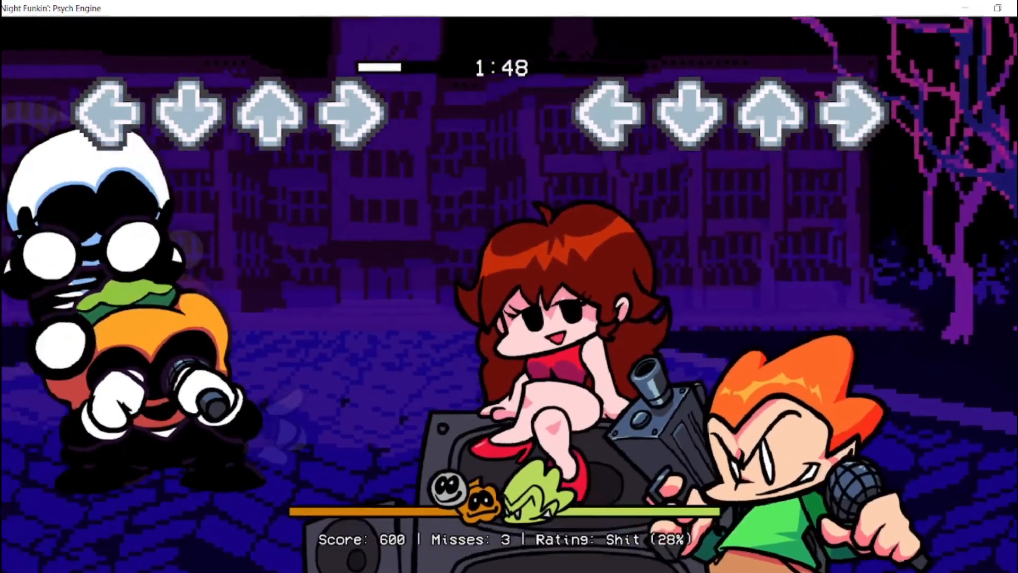
{"action": "key", "text": "Down"}
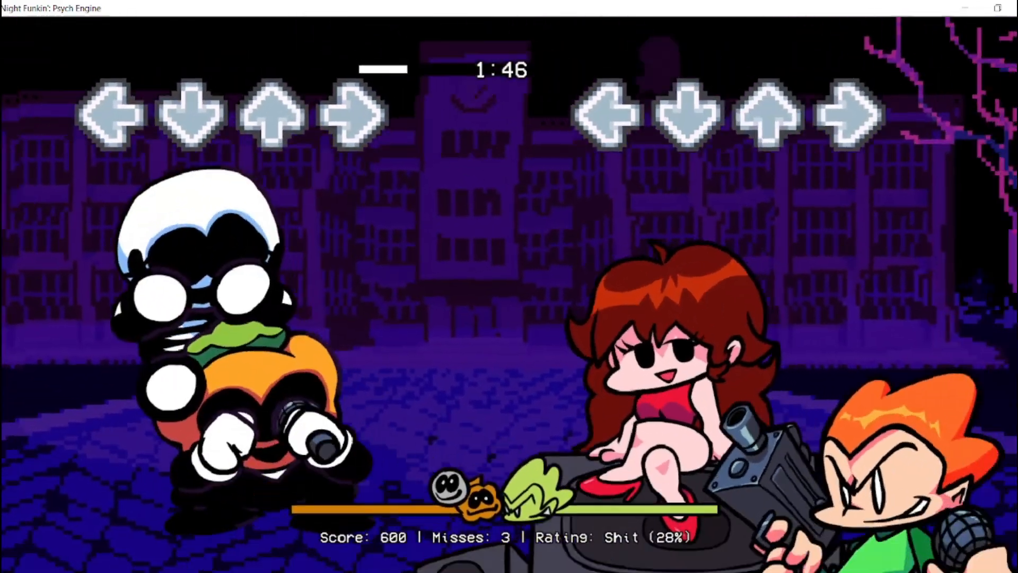
{"action": "key", "text": "Right"}
{"action": "key", "text": "Left"}
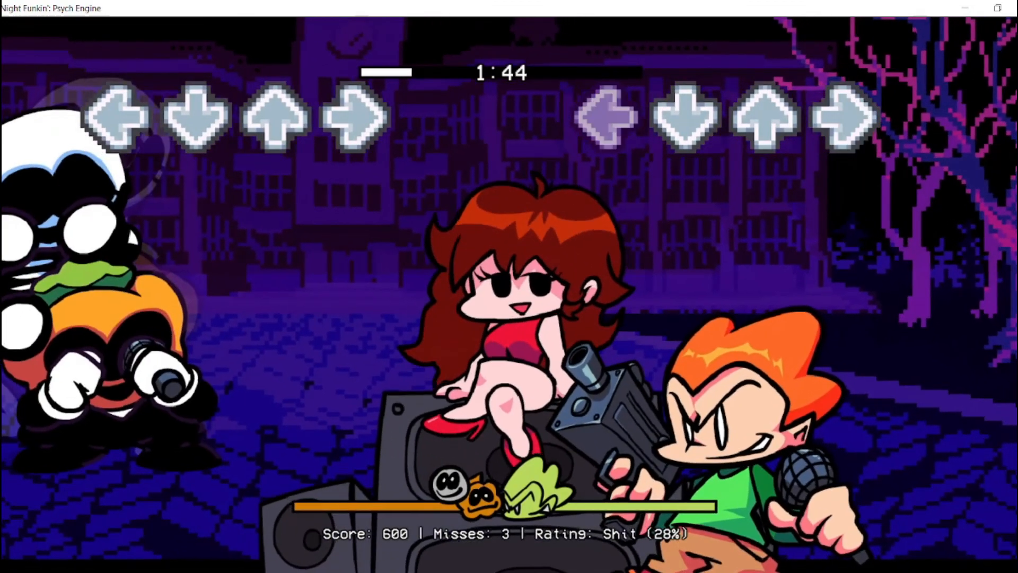
{"action": "key", "text": "Left"}
{"action": "key", "text": "Up"}
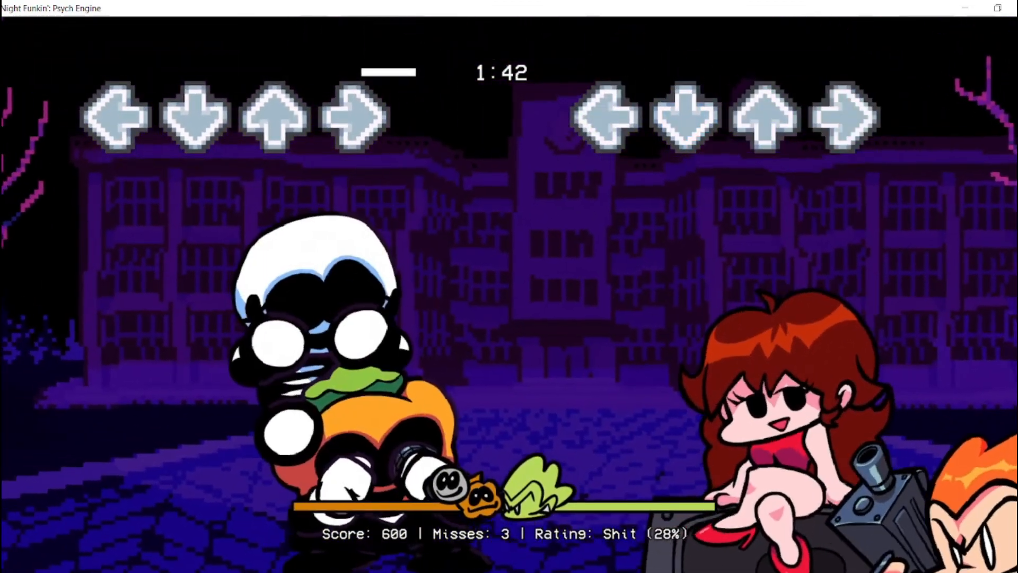
{"action": "key", "text": "Up"}
{"action": "key", "text": "Right"}
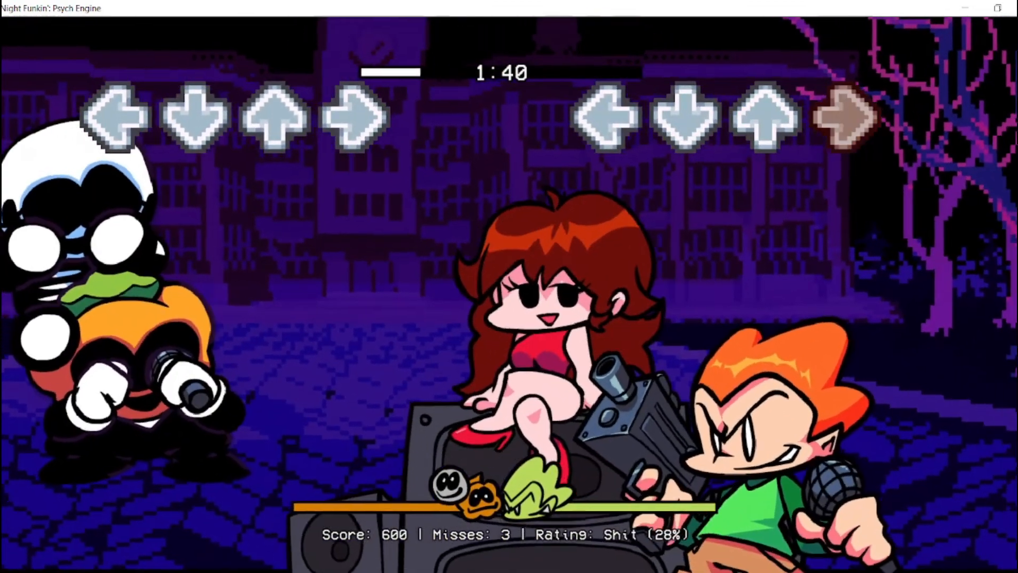